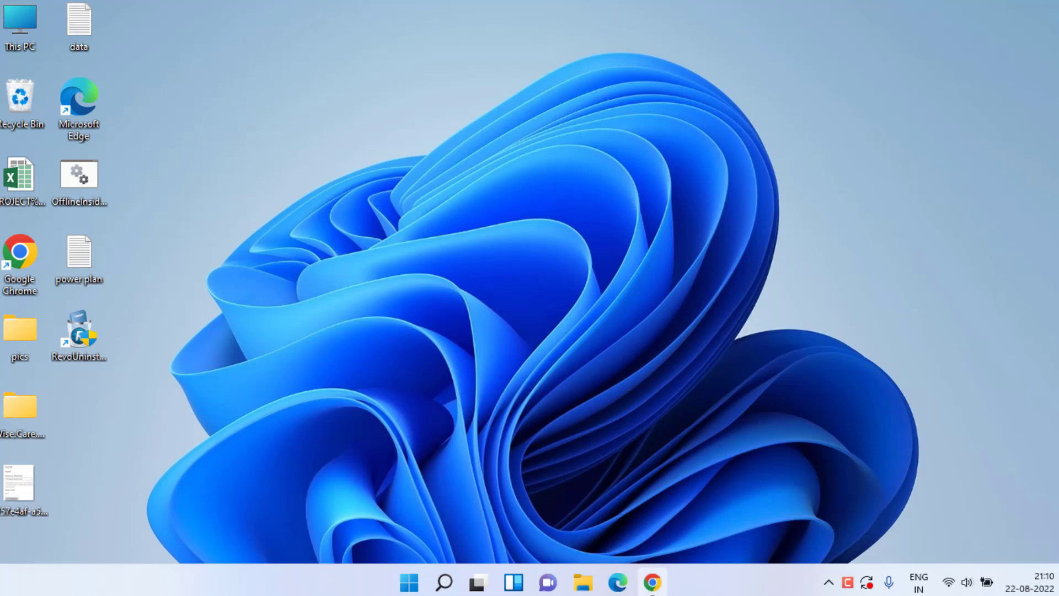
Download Windows-ISO-Downloader.exe from the HeiDoc page and save it to the desktop
{"action": "left_click", "coordinate": [652, 582]}
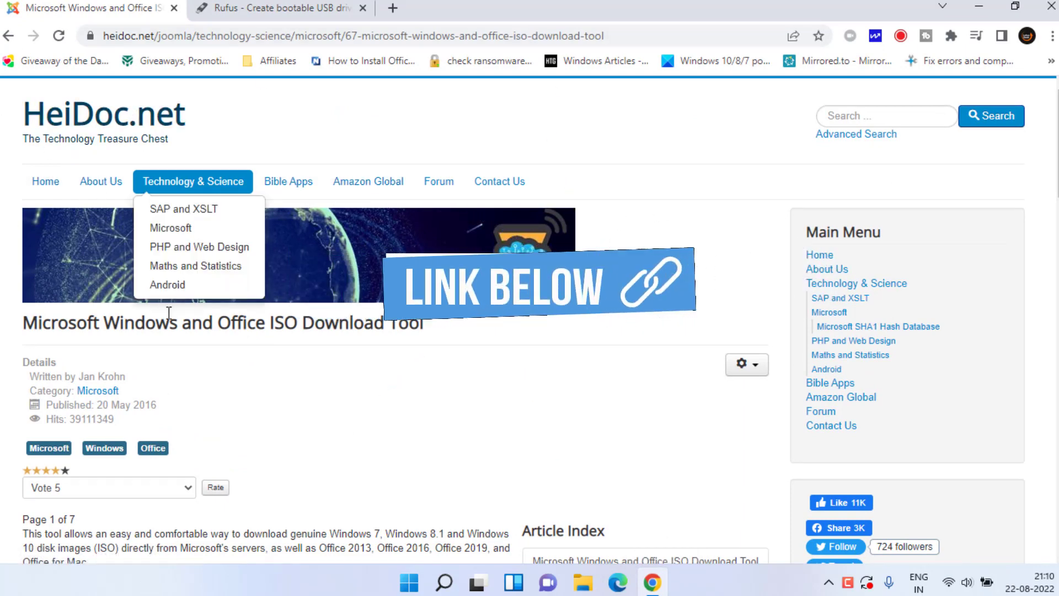
{"action": "scroll", "coordinate": [244, 235], "scroll_direction": "down", "scroll_amount": 6}
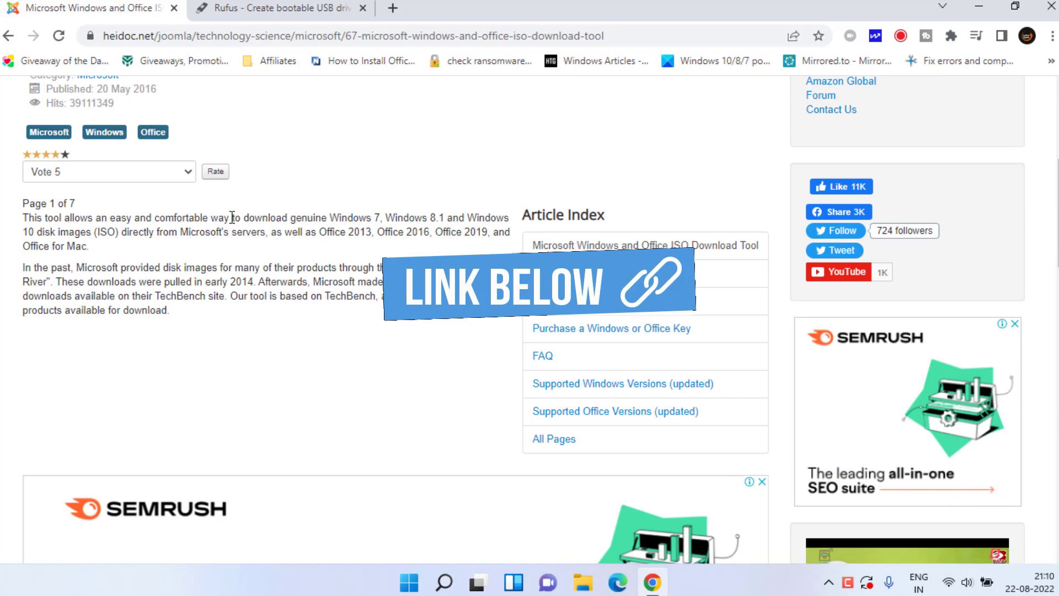
{"action": "scroll", "coordinate": [244, 234], "scroll_direction": "down", "scroll_amount": 10}
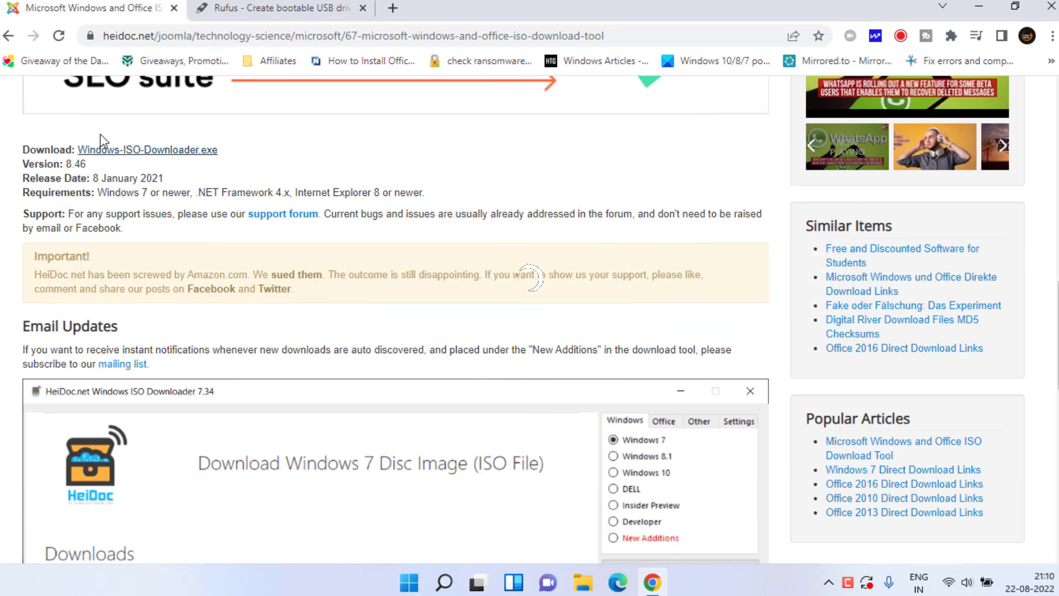
{"action": "left_click", "coordinate": [166, 157]}
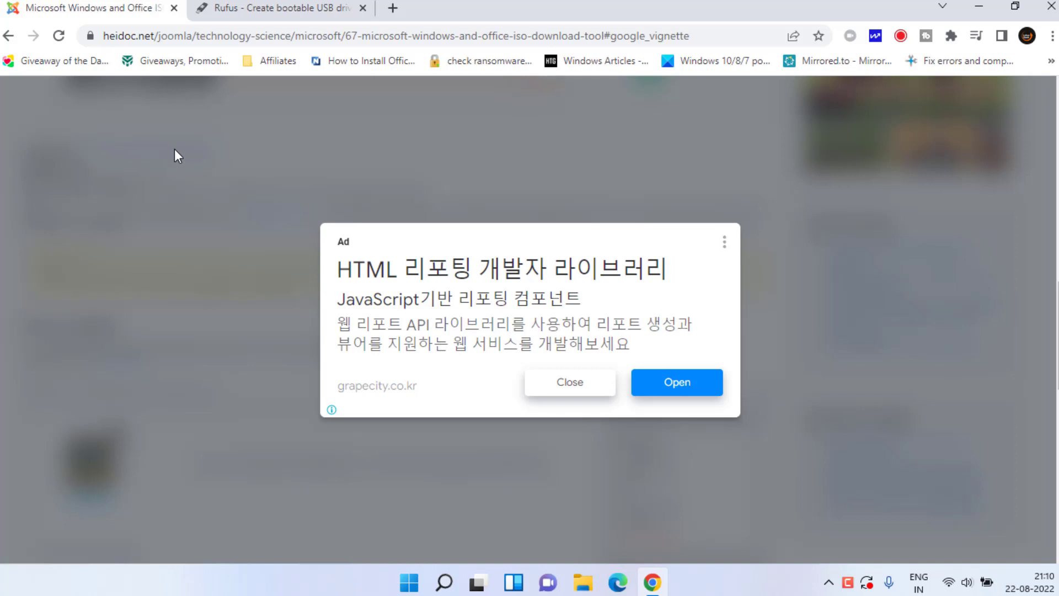
{"action": "left_click", "coordinate": [562, 383]}
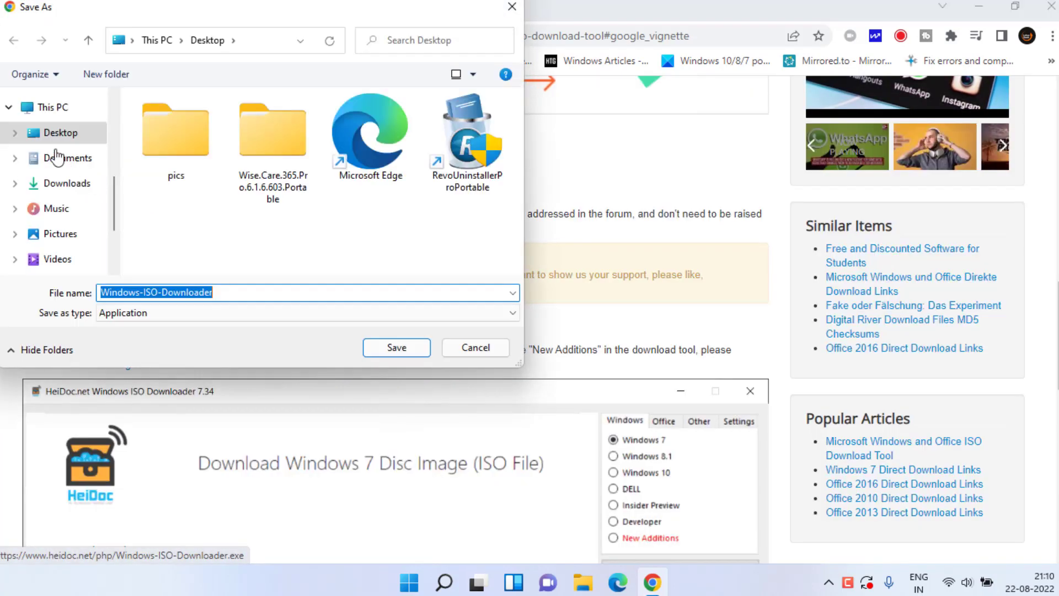
{"action": "left_click", "coordinate": [392, 347]}
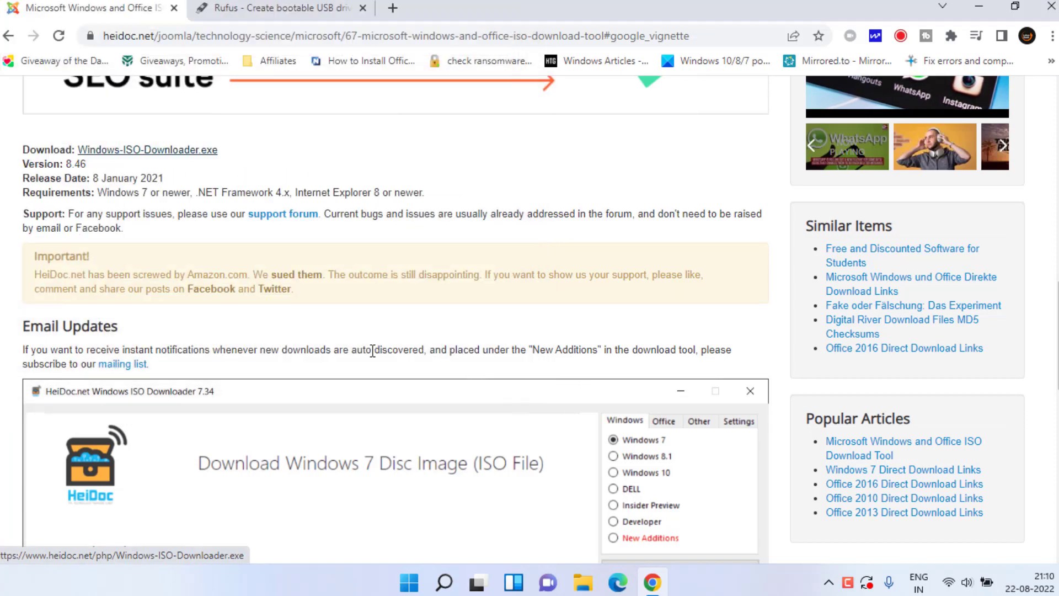
Download the portable Rufus 3.20 from the Rufus site and save it to the desktop
{"action": "left_click", "coordinate": [293, 8]}
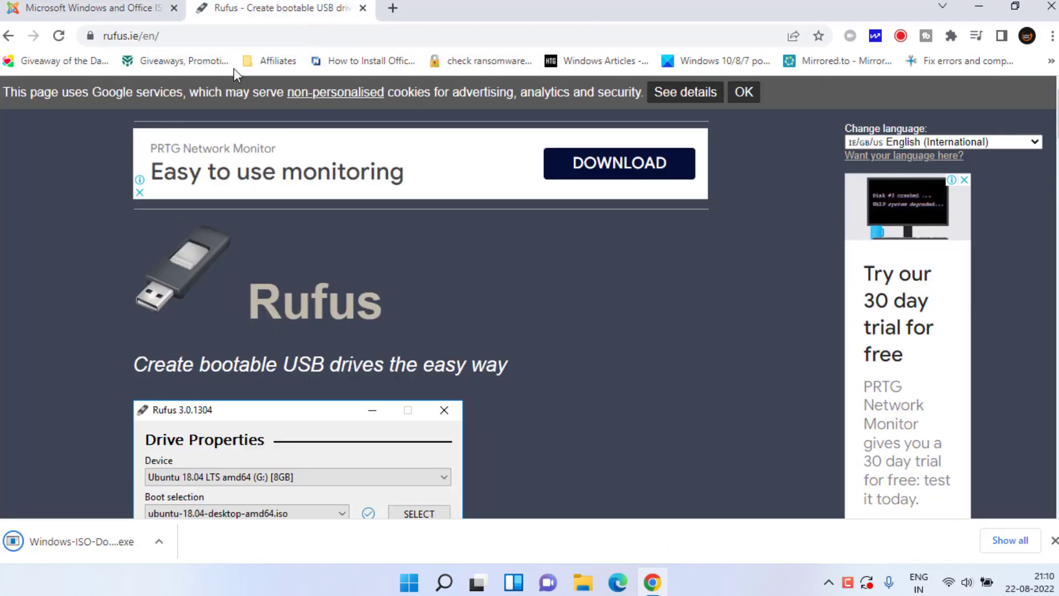
{"action": "scroll", "coordinate": [366, 372], "scroll_direction": "down", "scroll_amount": 1}
{"action": "scroll", "coordinate": [367, 373], "scroll_direction": "down", "scroll_amount": 15}
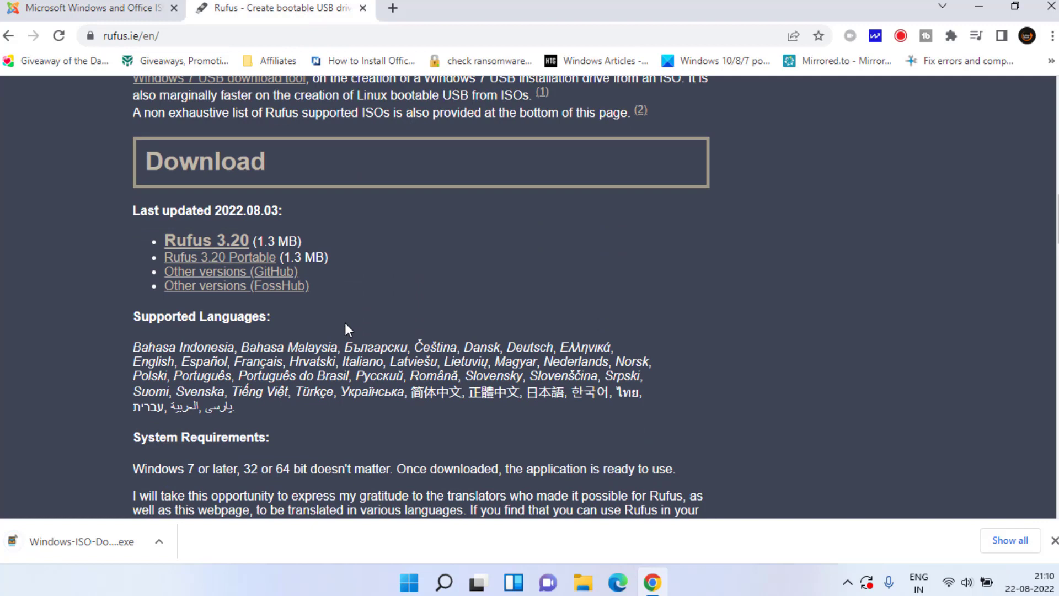
{"action": "left_click", "coordinate": [255, 257]}
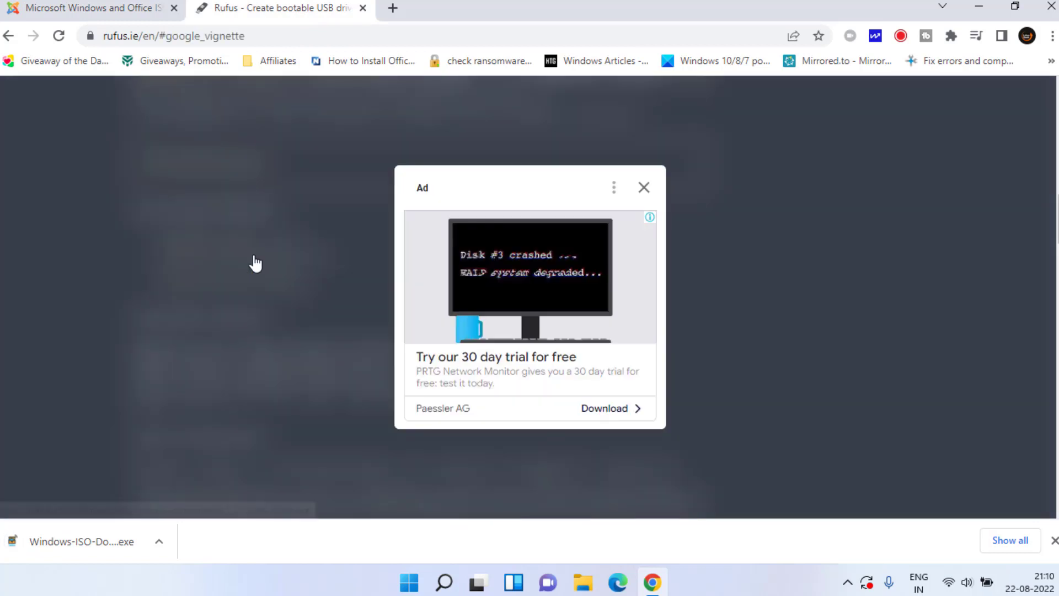
{"action": "left_click", "coordinate": [643, 188]}
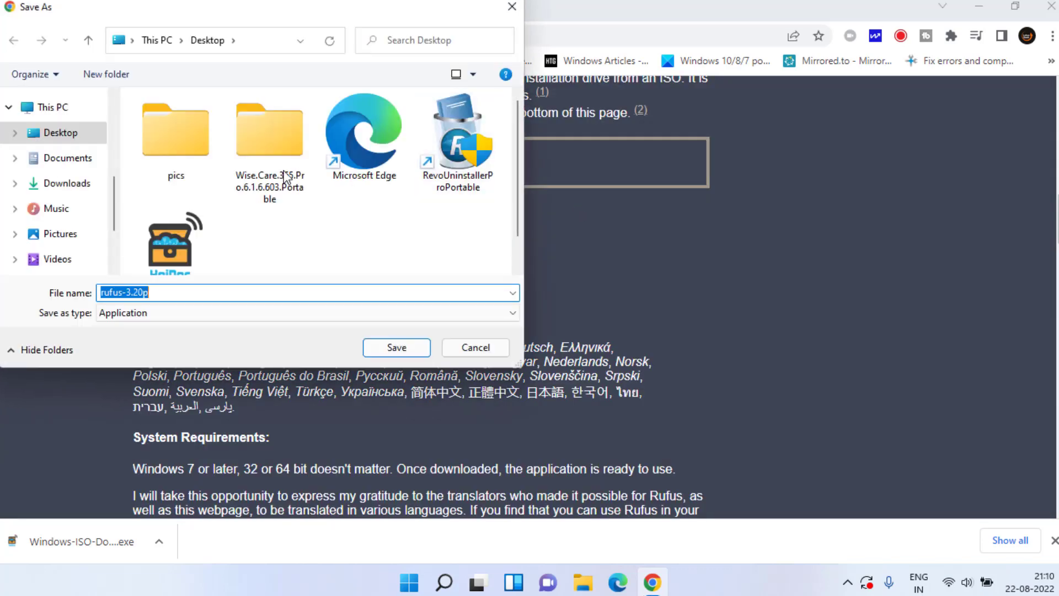
{"action": "left_click", "coordinate": [394, 346]}
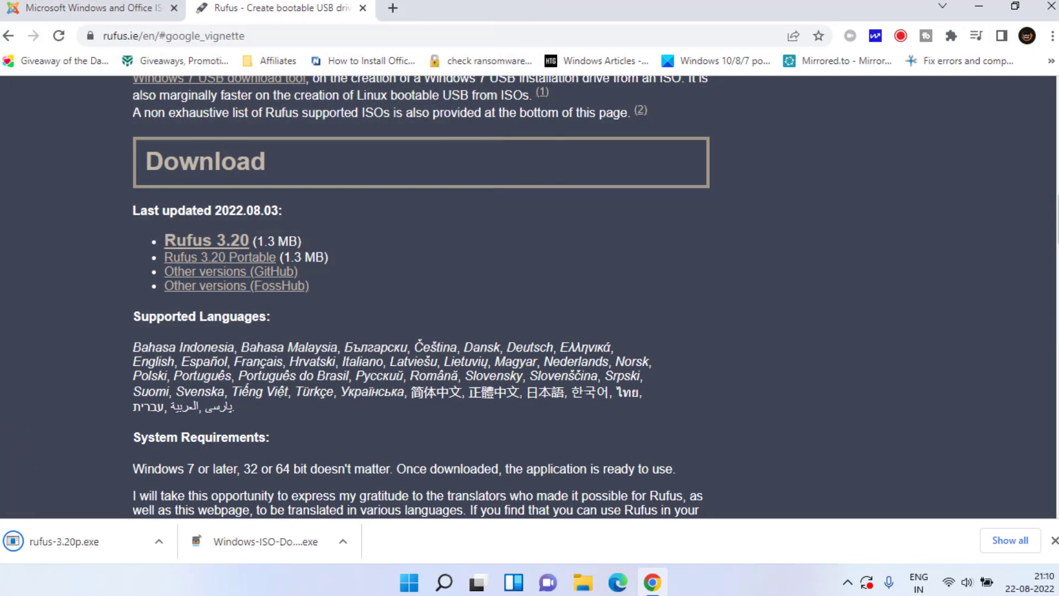
Place Windows-ISO-Downloader and rufus-3.20p side by side at the desktop top, then launch the downloader
{"action": "left_click", "coordinate": [979, 6]}
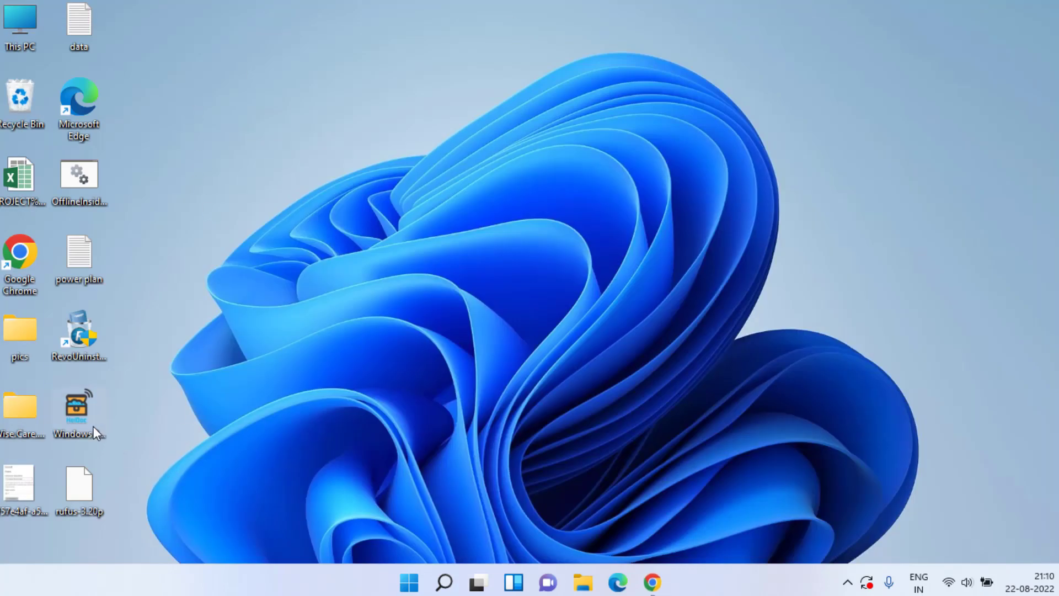
{"action": "left_click_drag", "start_coordinate": [511, 79], "coordinate": [510, 81]}
{"action": "left_click_drag", "start_coordinate": [79, 486], "coordinate": [618, 118]}
{"action": "left_click", "coordinate": [554, 287]}
{"action": "left_click", "coordinate": [494, 124]}
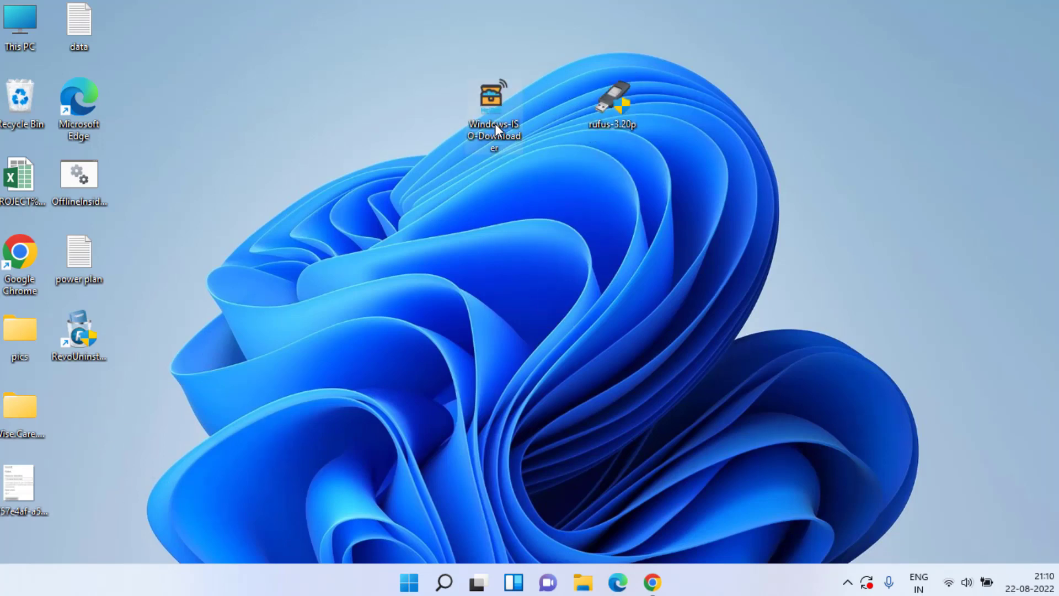
{"action": "double_click", "coordinate": [494, 99]}
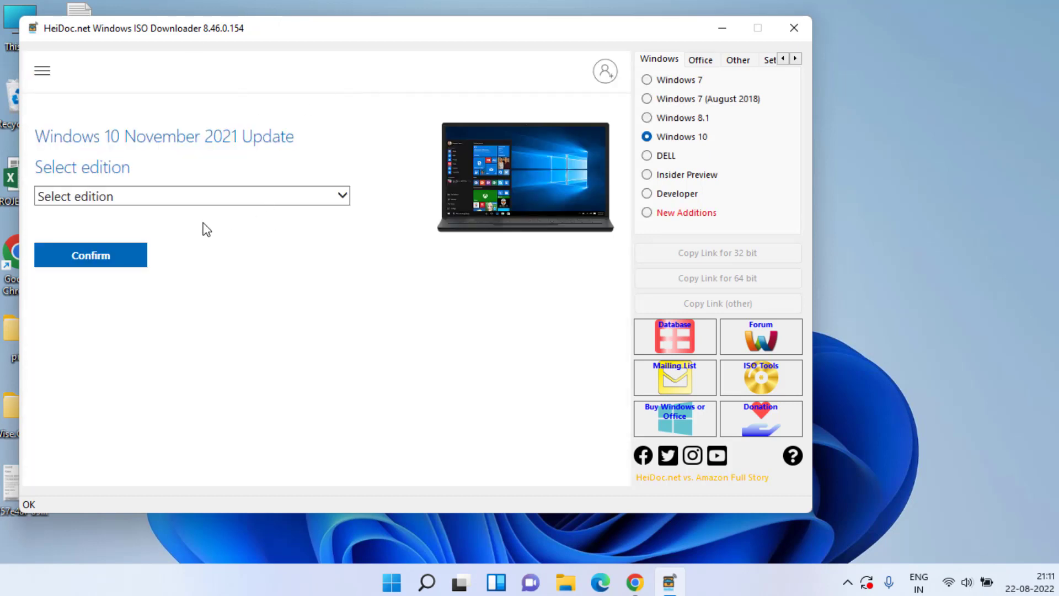
Select and confirm the Windows 10 Home/Pro edition
{"action": "left_click", "coordinate": [339, 199]}
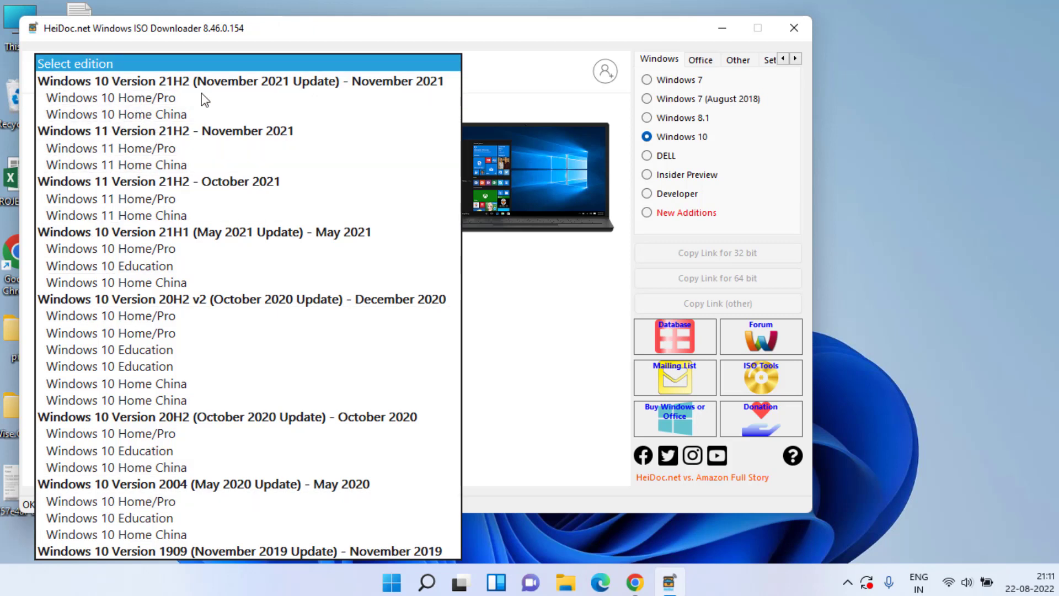
{"action": "left_click", "coordinate": [135, 100]}
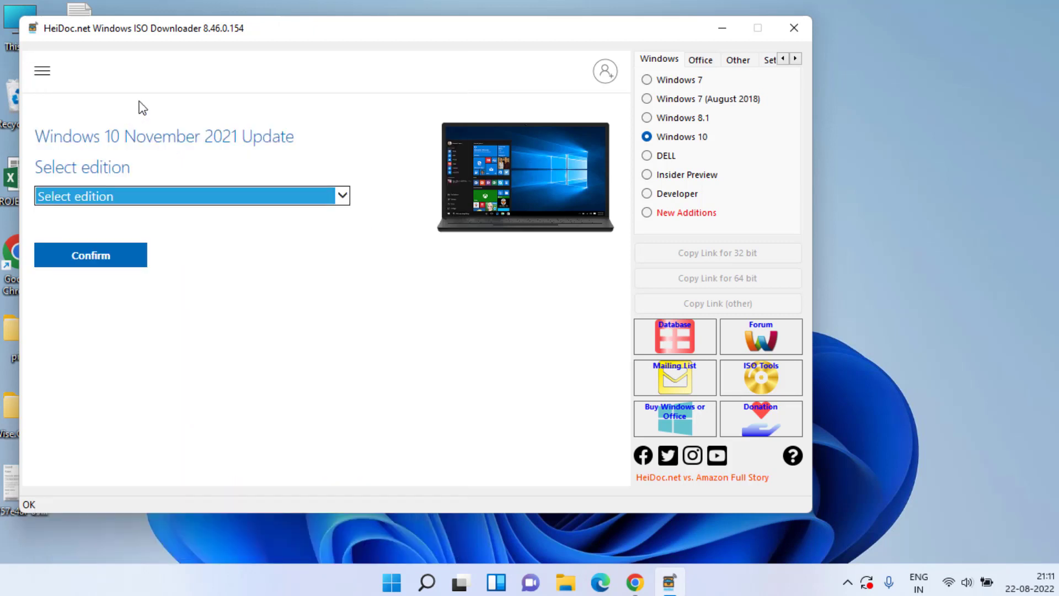
{"action": "left_click", "coordinate": [91, 266]}
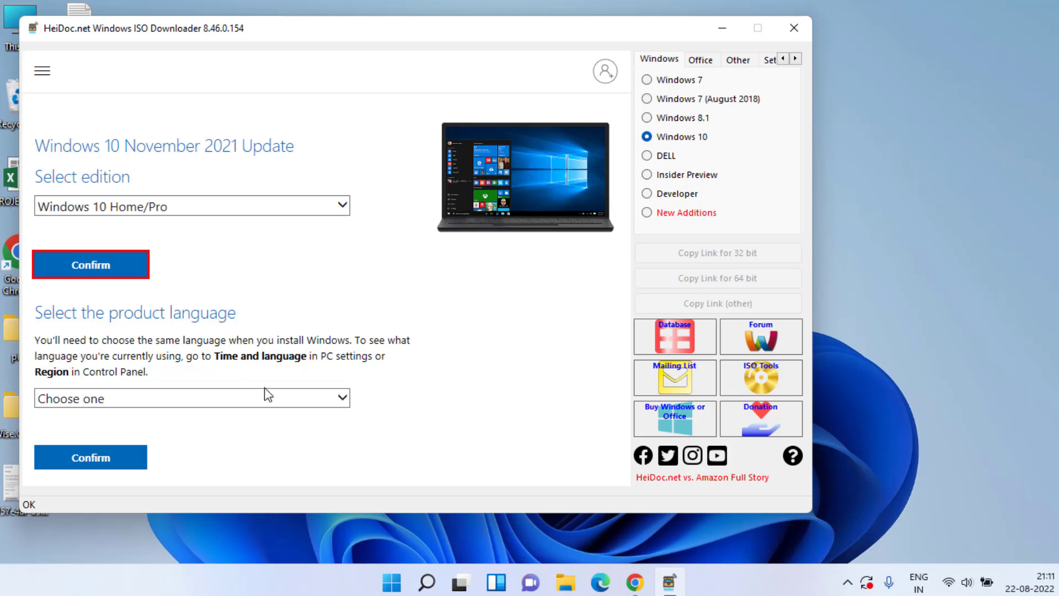
Choose English (United States) as the product language and confirm it to get the download links
{"action": "left_click", "coordinate": [325, 398]}
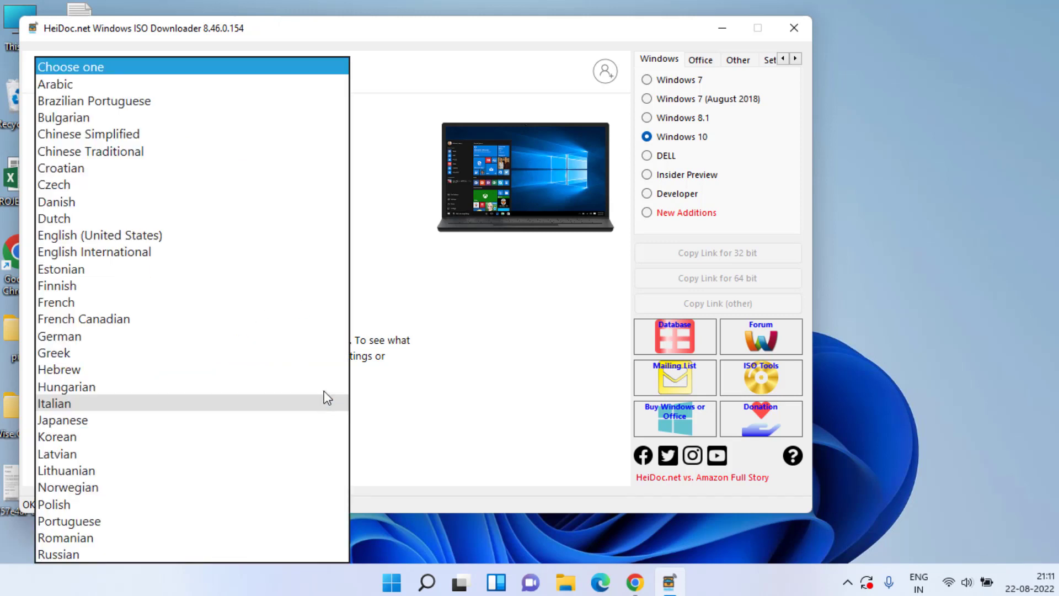
{"action": "left_click", "coordinate": [55, 235]}
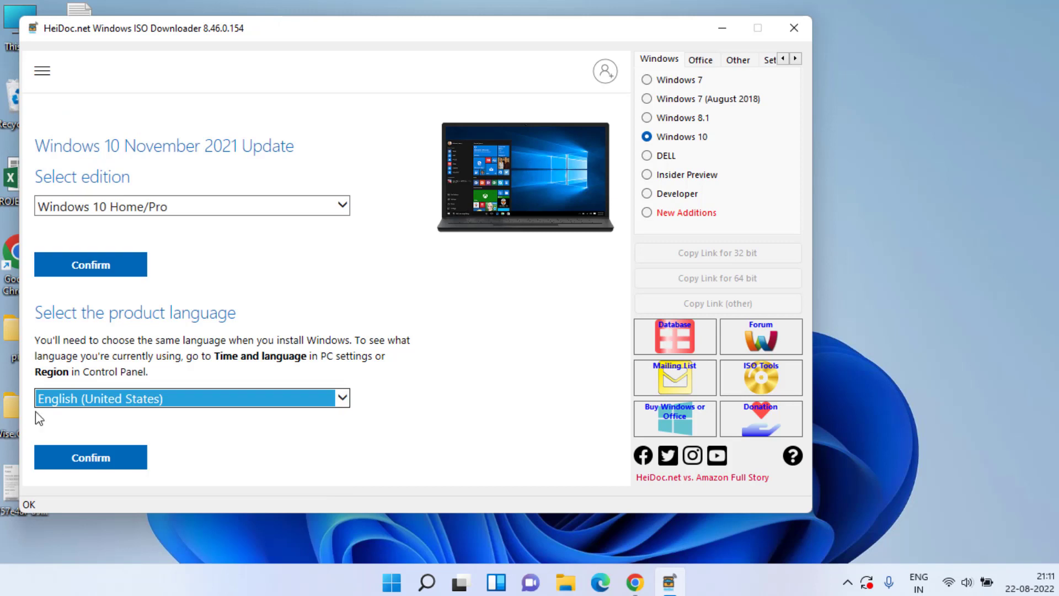
{"action": "left_click", "coordinate": [70, 463]}
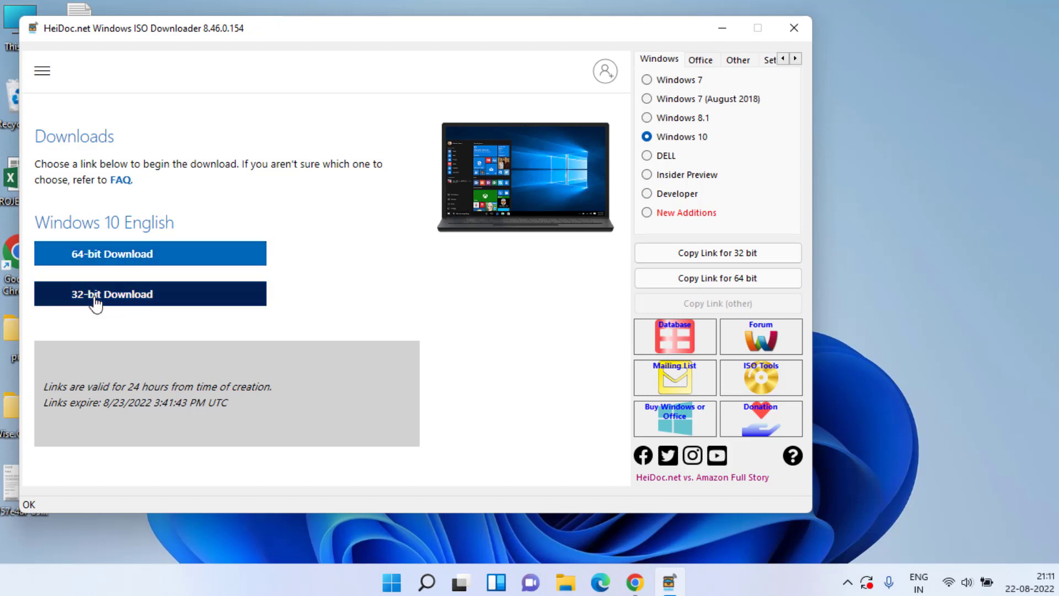
Start the 64-bit Win10_21H2_English_x64 ISO download in IDM, cancel it, and close the ISO Downloader
{"action": "left_click", "coordinate": [126, 258]}
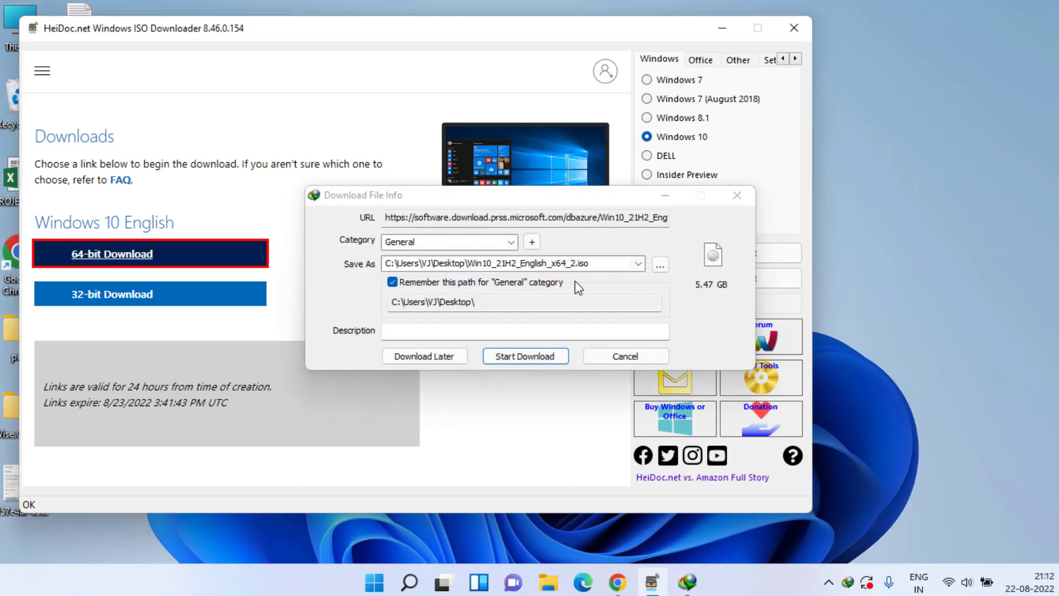
{"action": "left_click", "coordinate": [518, 355]}
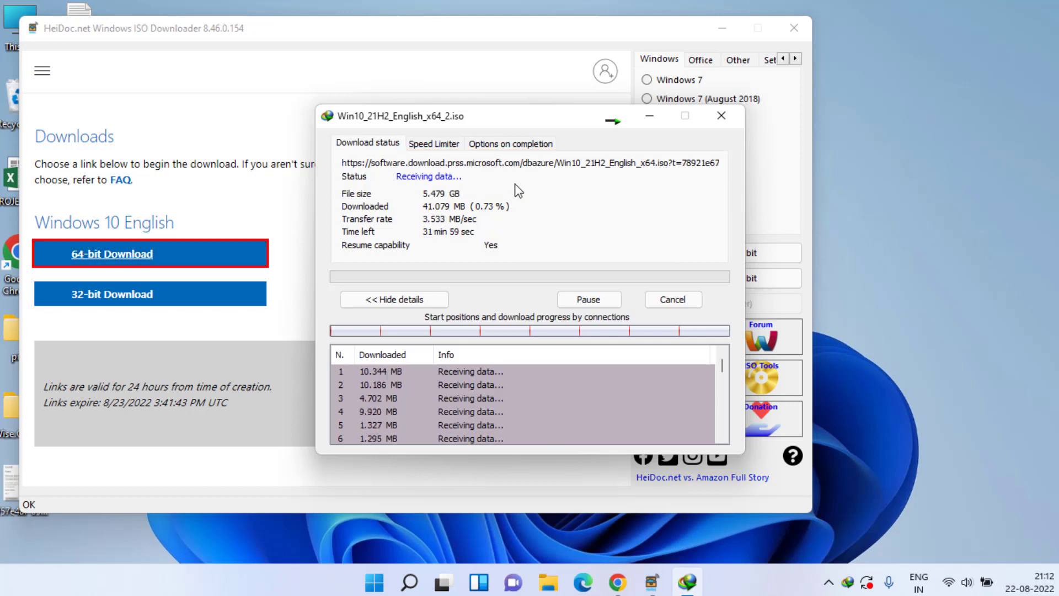
{"action": "left_click", "coordinate": [682, 301]}
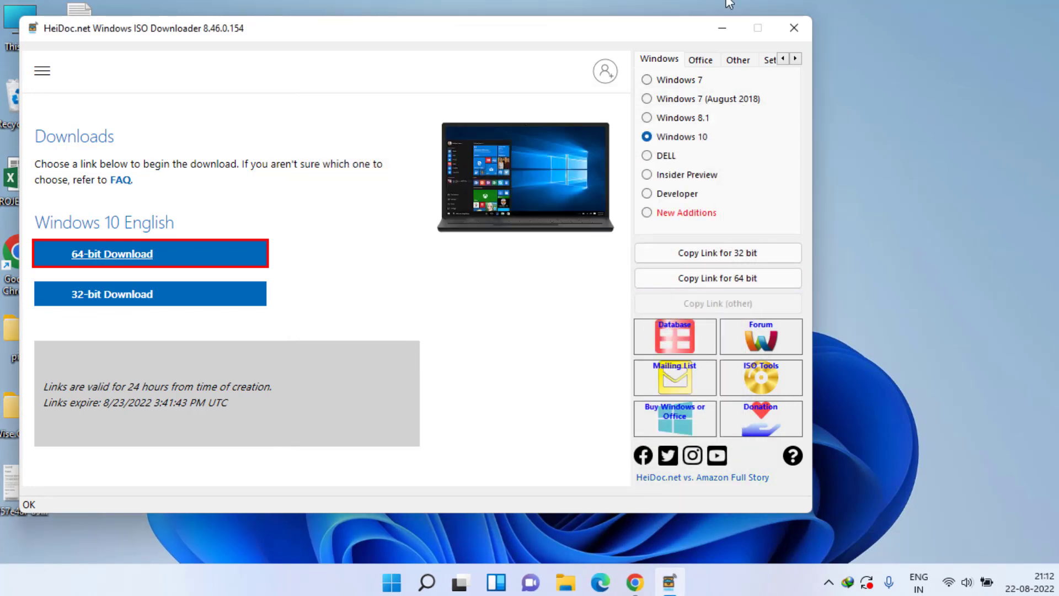
{"action": "left_click", "coordinate": [792, 28]}
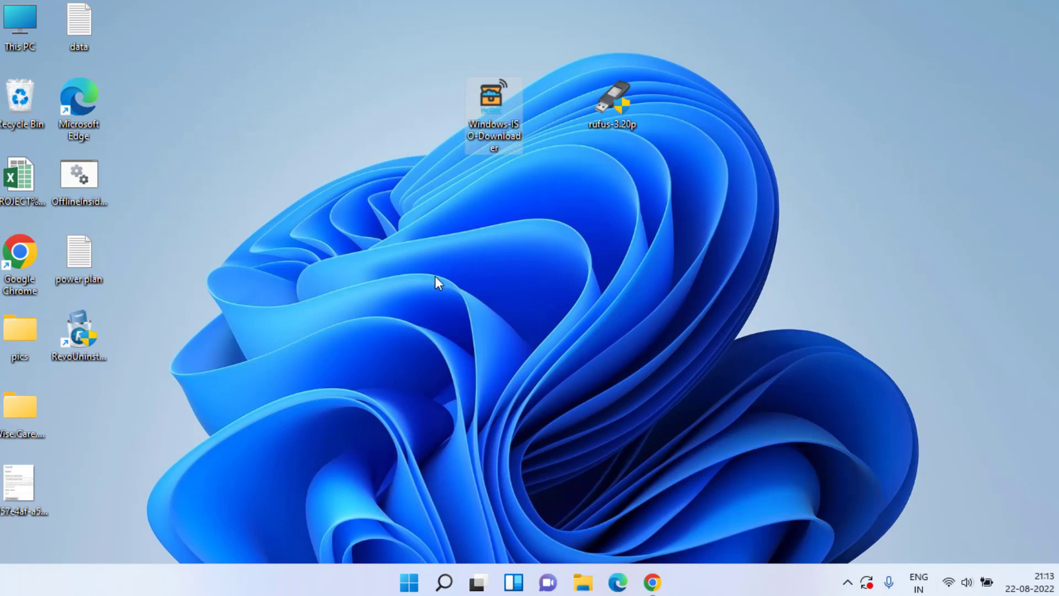
Launch rufus-3.20p, decline online update checks, and set the 16 GB F: USB drive as the device
{"action": "left_click", "coordinate": [611, 107]}
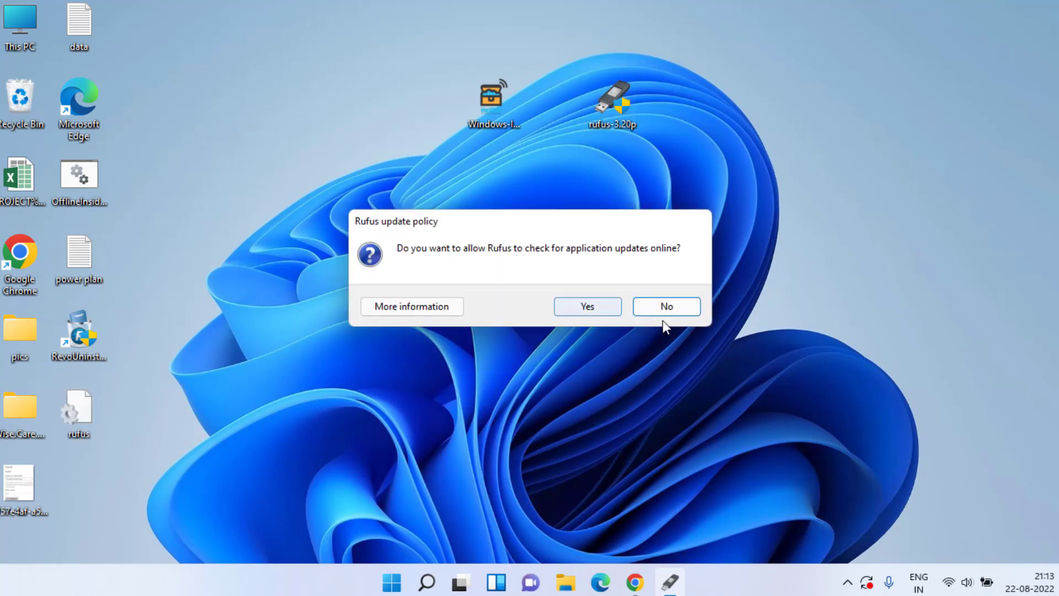
{"action": "left_click", "coordinate": [667, 306]}
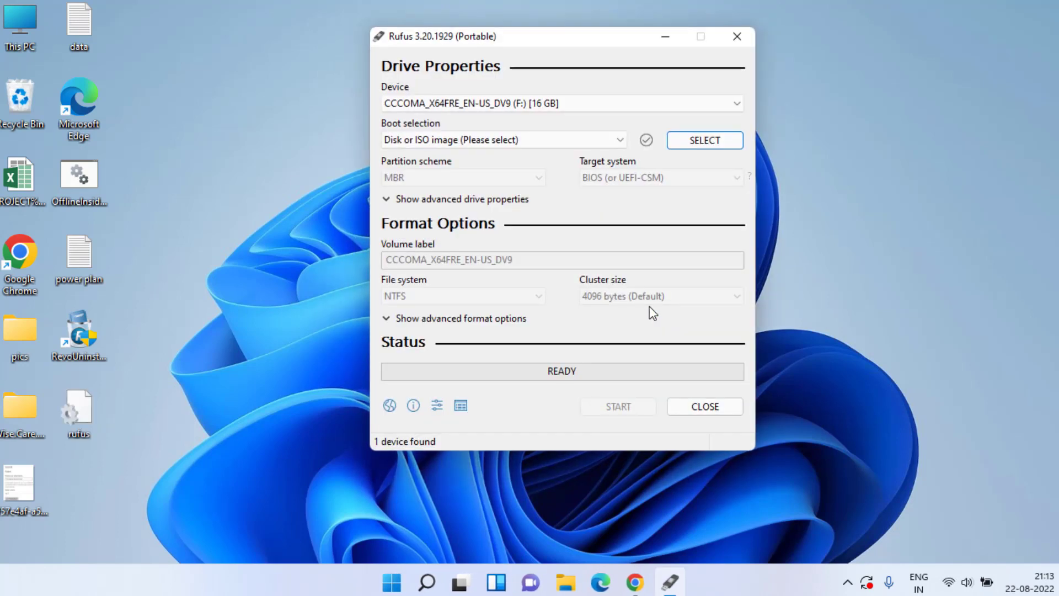
{"action": "left_click", "coordinate": [573, 105]}
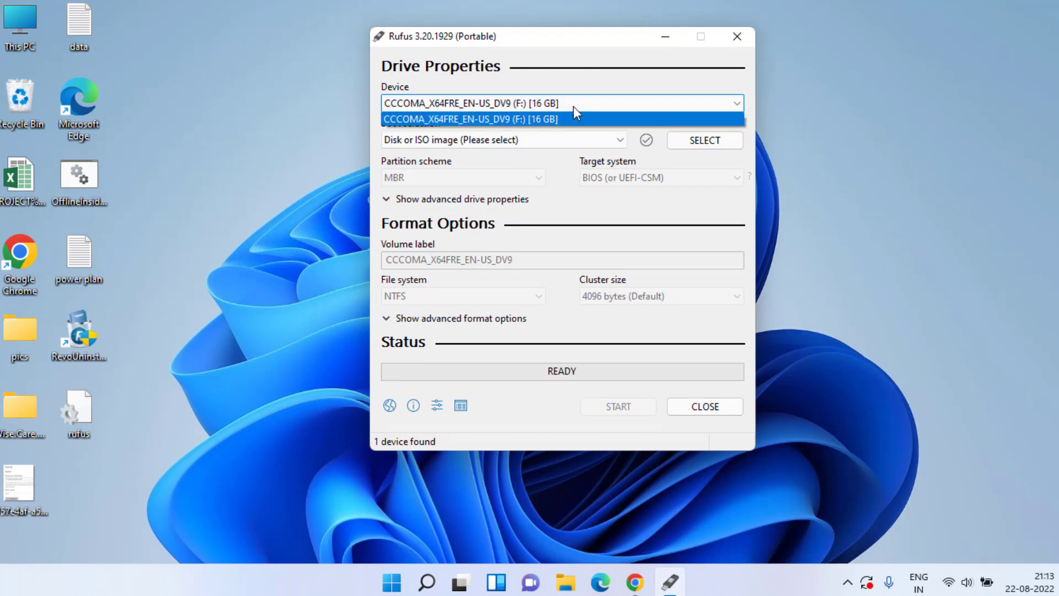
{"action": "left_click", "coordinate": [517, 118]}
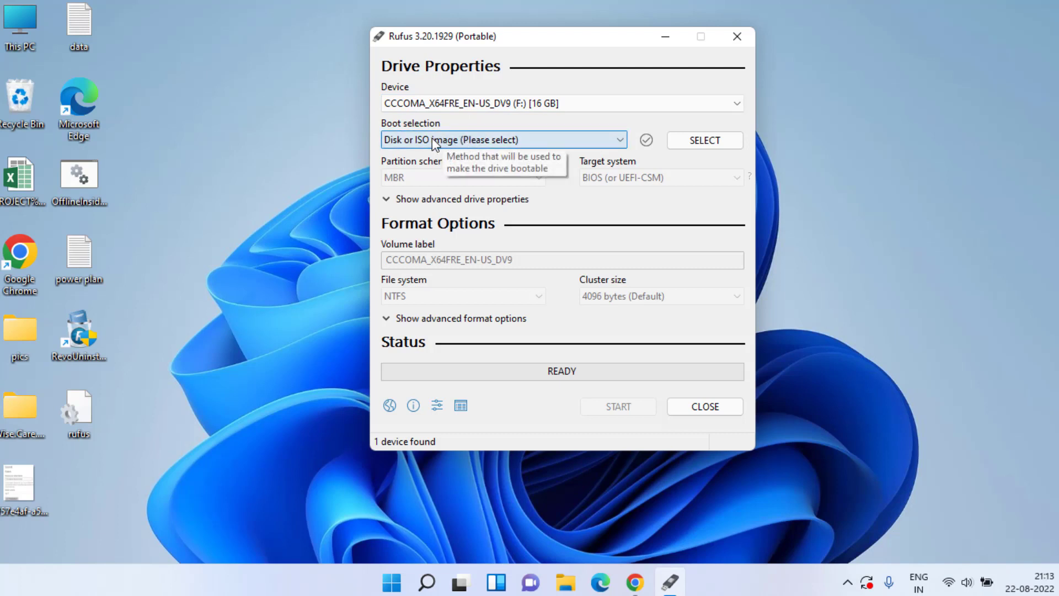
{"action": "left_click", "coordinate": [702, 139]}
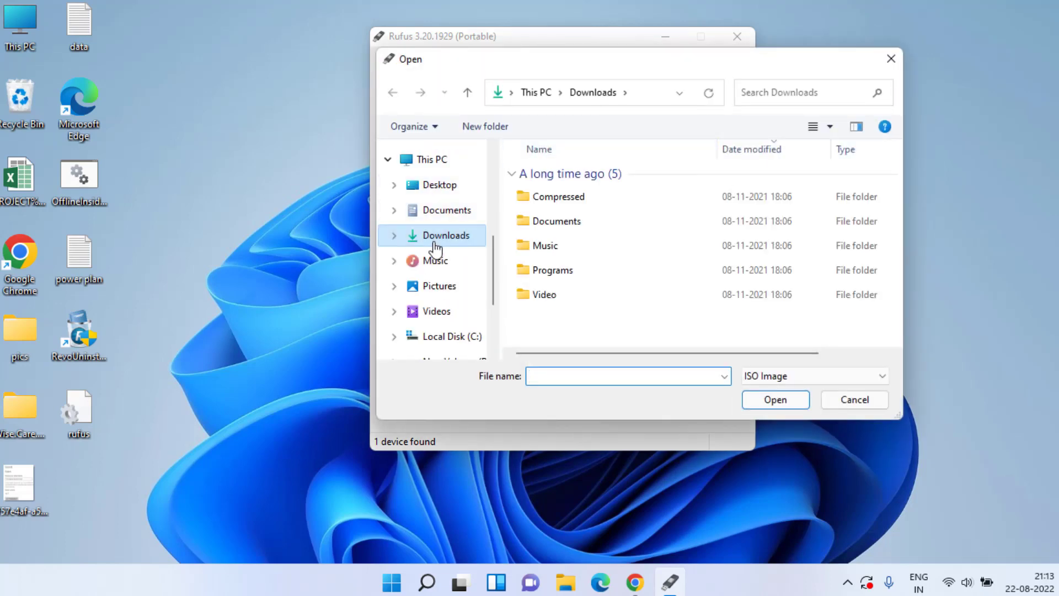
Load Win10_21H1_English_x64.iso from D:\Windows and set the partition scheme to MBR
{"action": "scroll", "coordinate": [458, 287], "scroll_direction": "down", "scroll_amount": 1}
{"action": "left_click", "coordinate": [463, 312]}
{"action": "scroll", "coordinate": [587, 259], "scroll_direction": "down", "scroll_amount": 5}
{"action": "double_click", "coordinate": [553, 190]}
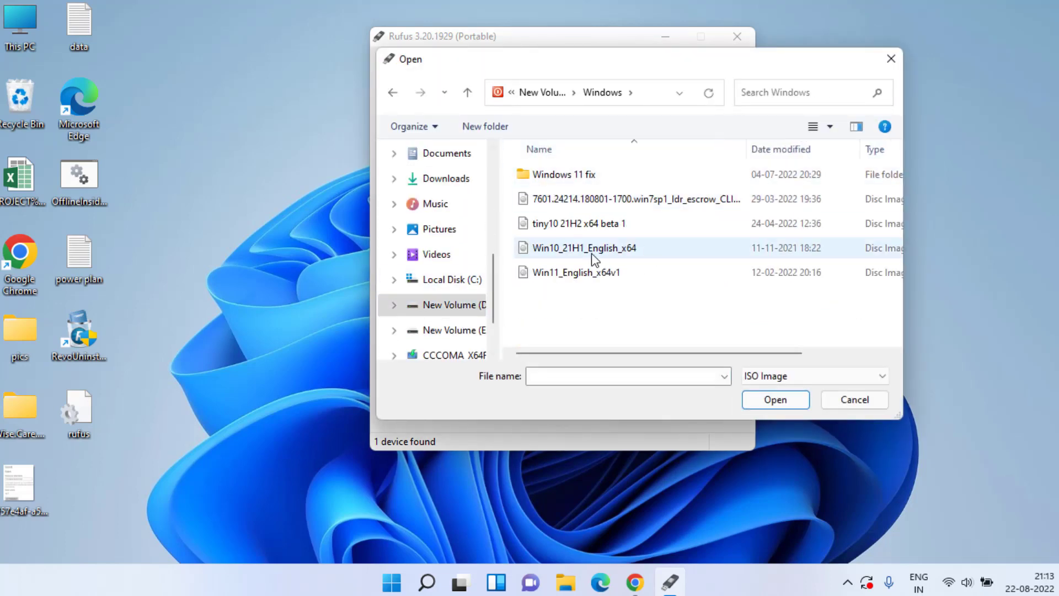
{"action": "left_click", "coordinate": [568, 258]}
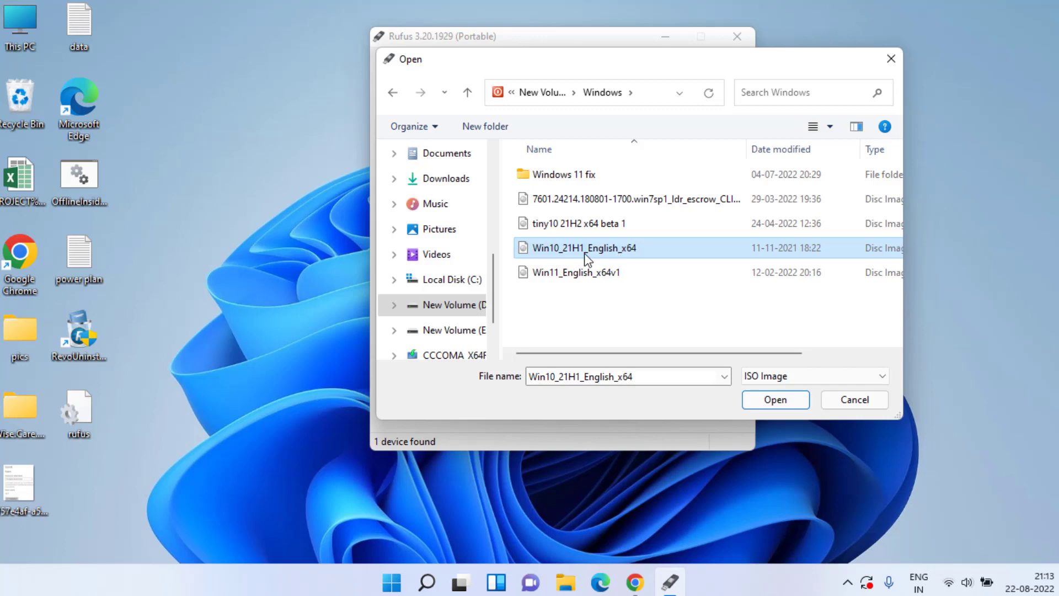
{"action": "double_click", "coordinate": [586, 258]}
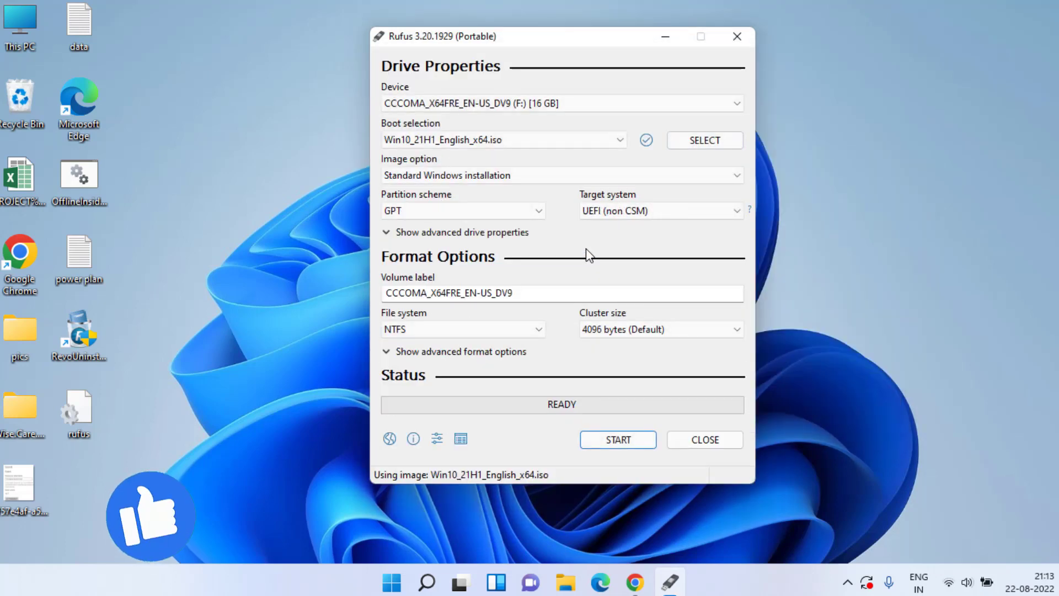
{"action": "left_click", "coordinate": [427, 215]}
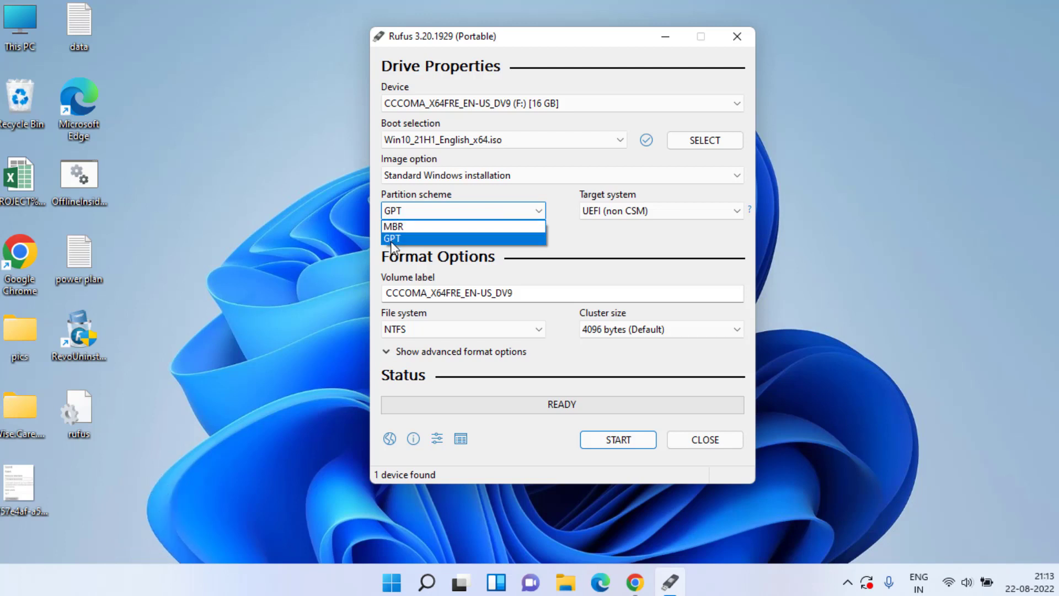
{"action": "left_click", "coordinate": [421, 227]}
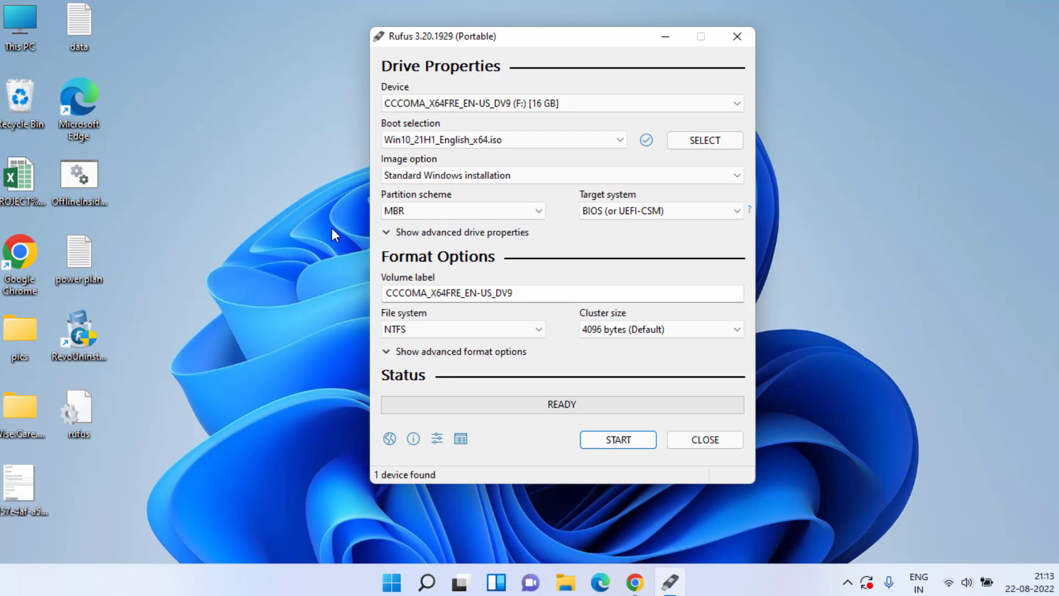
Run msinfo32 to confirm BIOS Mode is Legacy, with Rufus placed beside System Information
{"action": "key", "text": "super+r"}
{"action": "type", "text": "msing"}
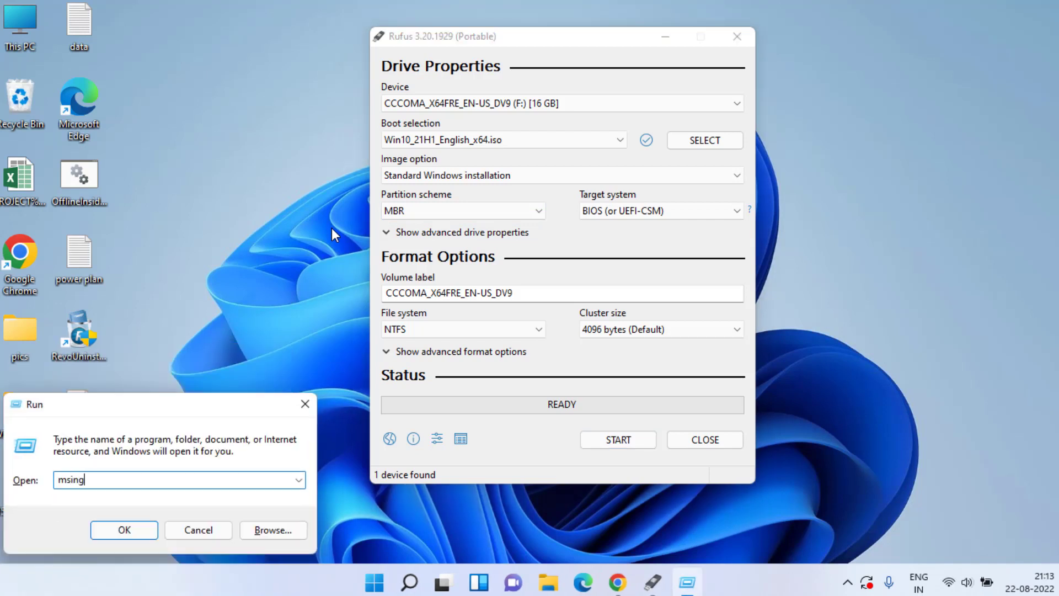
{"action": "key", "text": "BackSpace"}
{"action": "type", "text": "fo32"}
{"action": "key", "text": "Return"}
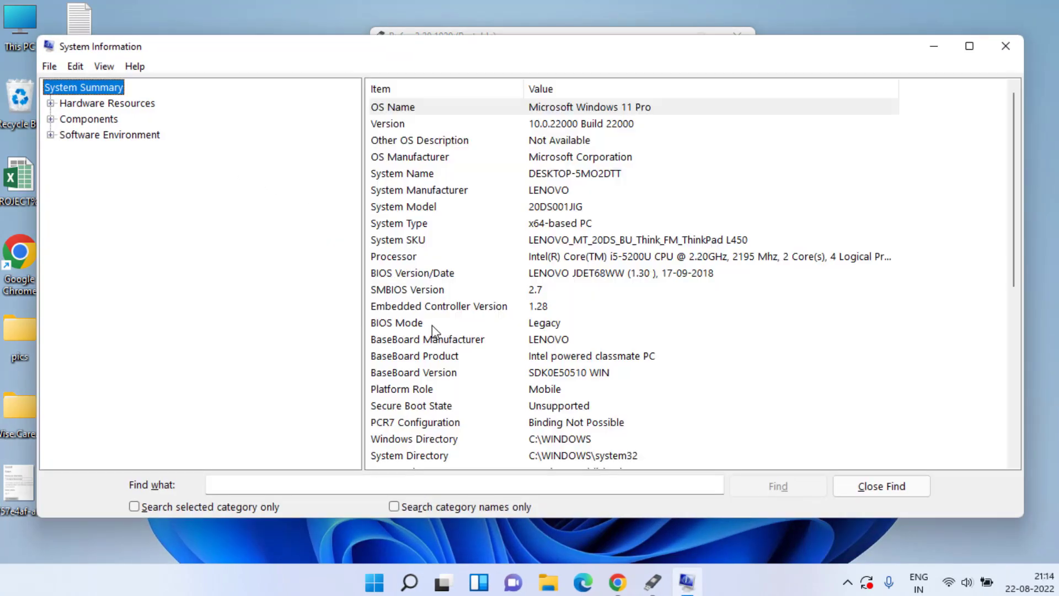
{"action": "left_click", "coordinate": [432, 324]}
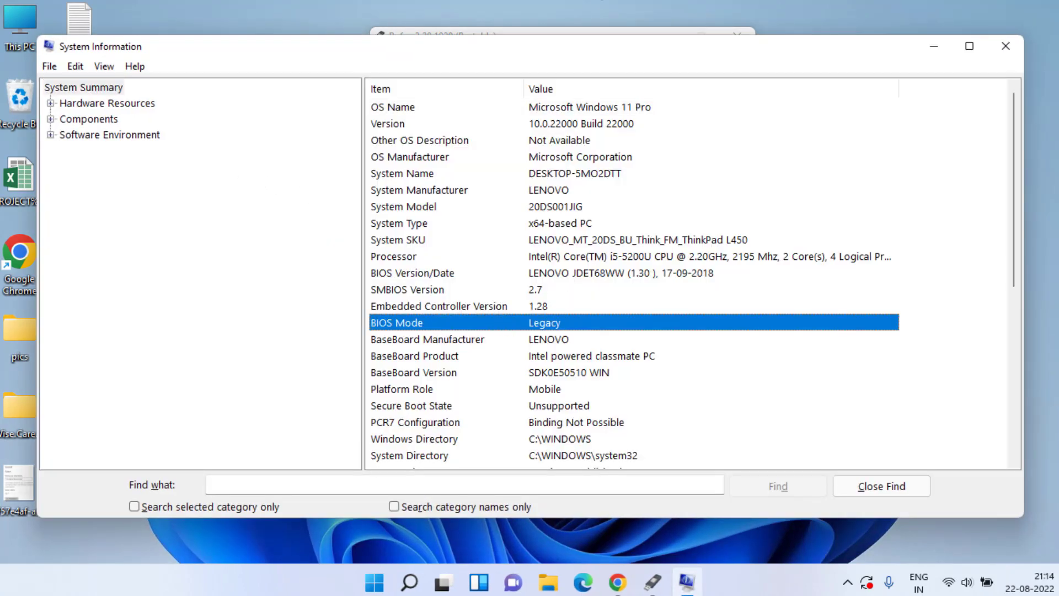
{"action": "left_click_drag", "start_coordinate": [601, 26], "coordinate": [838, 50]}
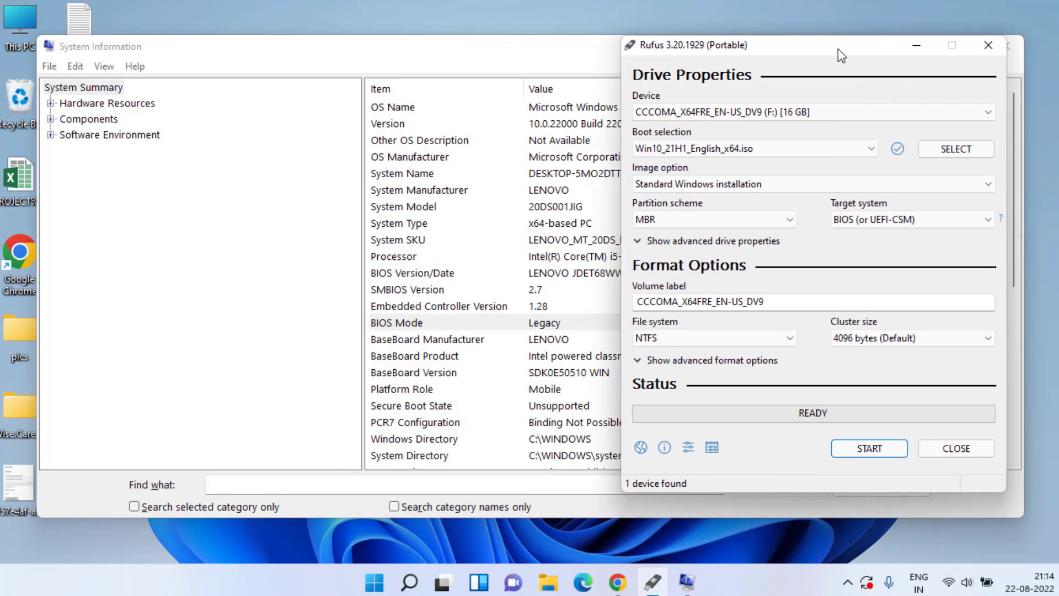
{"action": "left_click", "coordinate": [664, 220]}
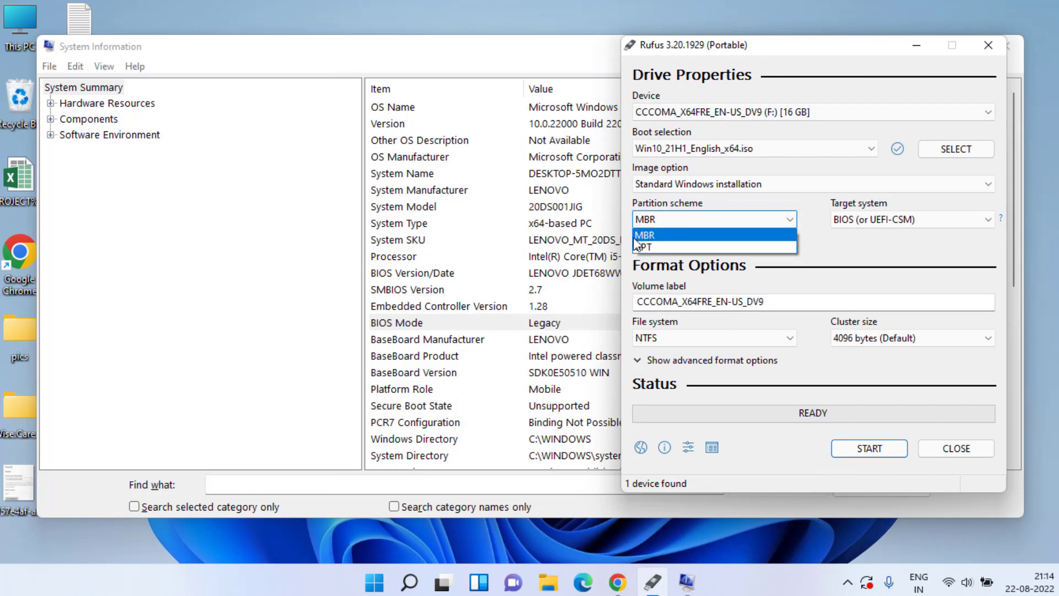
{"action": "left_click", "coordinate": [652, 236]}
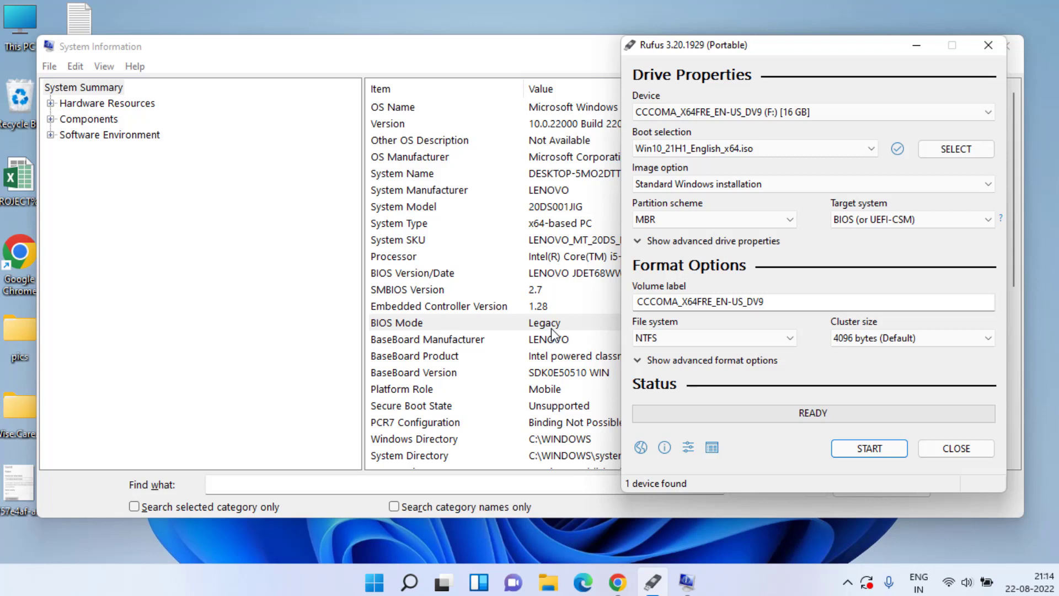
{"action": "left_click", "coordinate": [681, 221]}
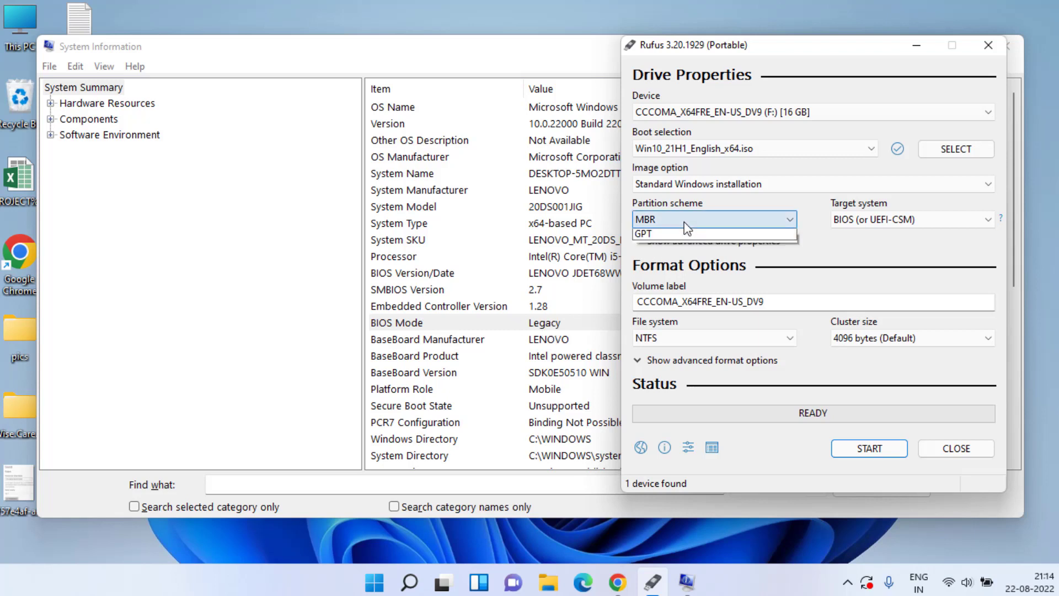
{"action": "left_click", "coordinate": [641, 247]}
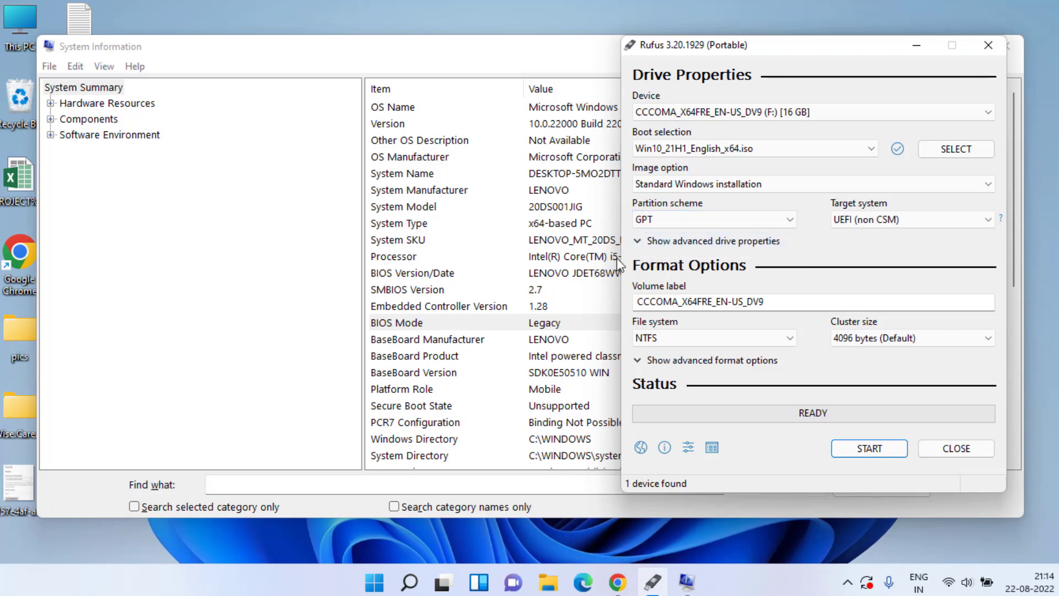
{"action": "left_click", "coordinate": [665, 220]}
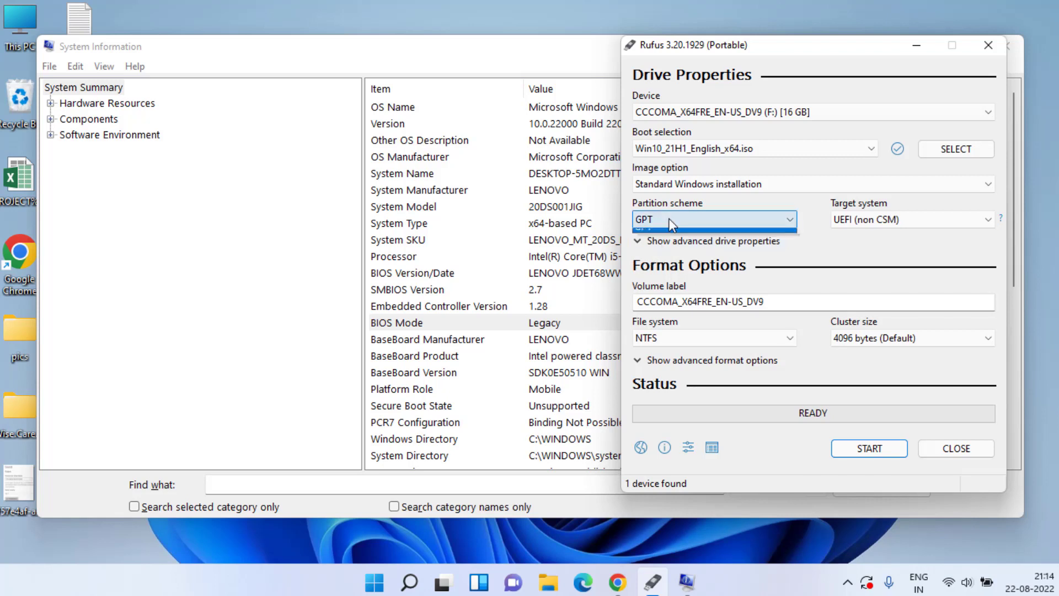
{"action": "left_click", "coordinate": [648, 239]}
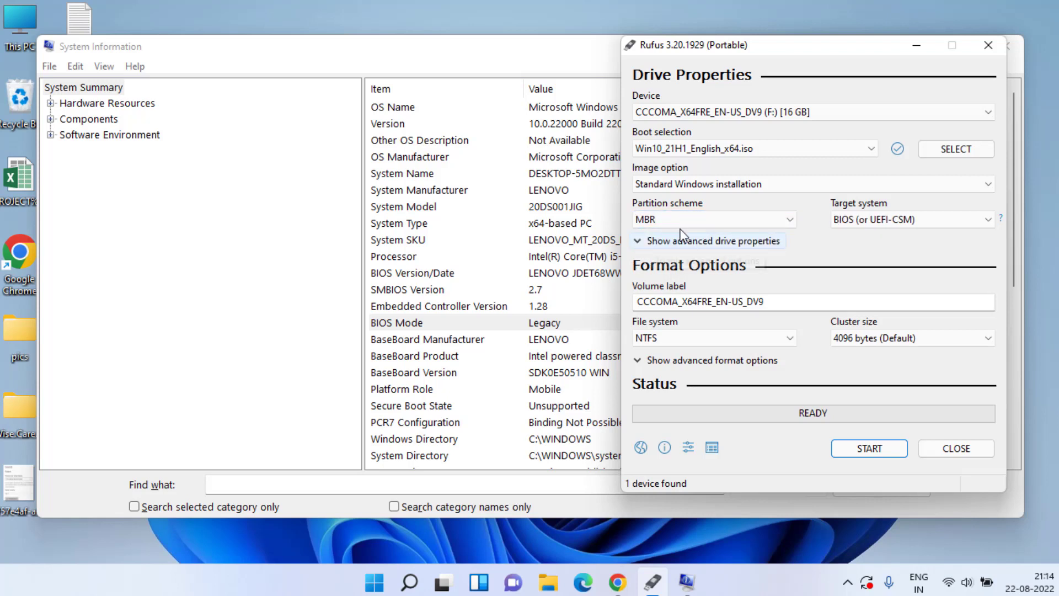
Start writing the ISO to the USB drive, accepting the Windows User Experience dialog without customizations
{"action": "left_click", "coordinate": [863, 449]}
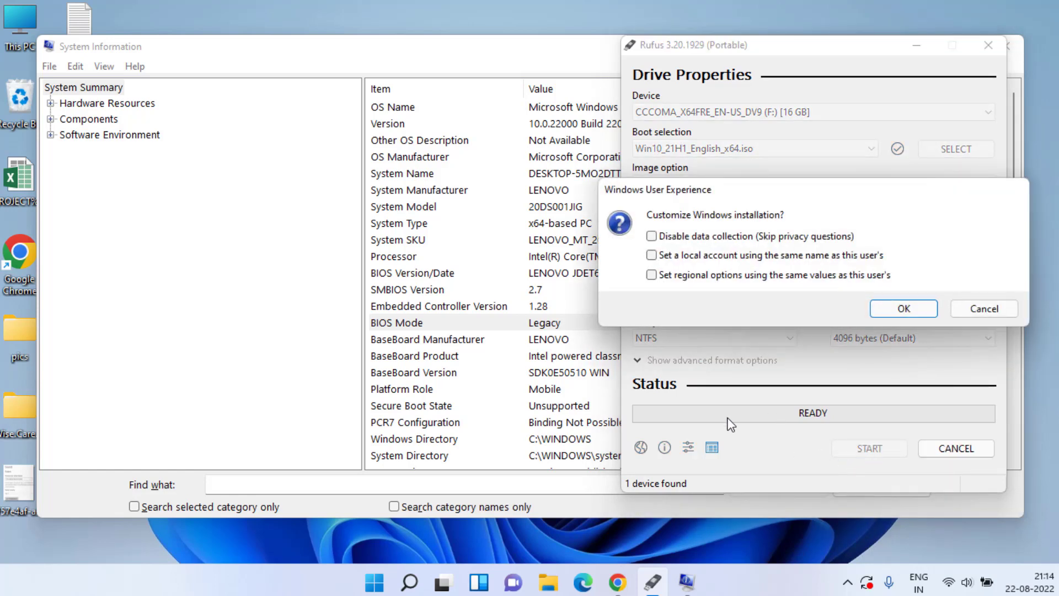
{"action": "key", "text": "Return"}
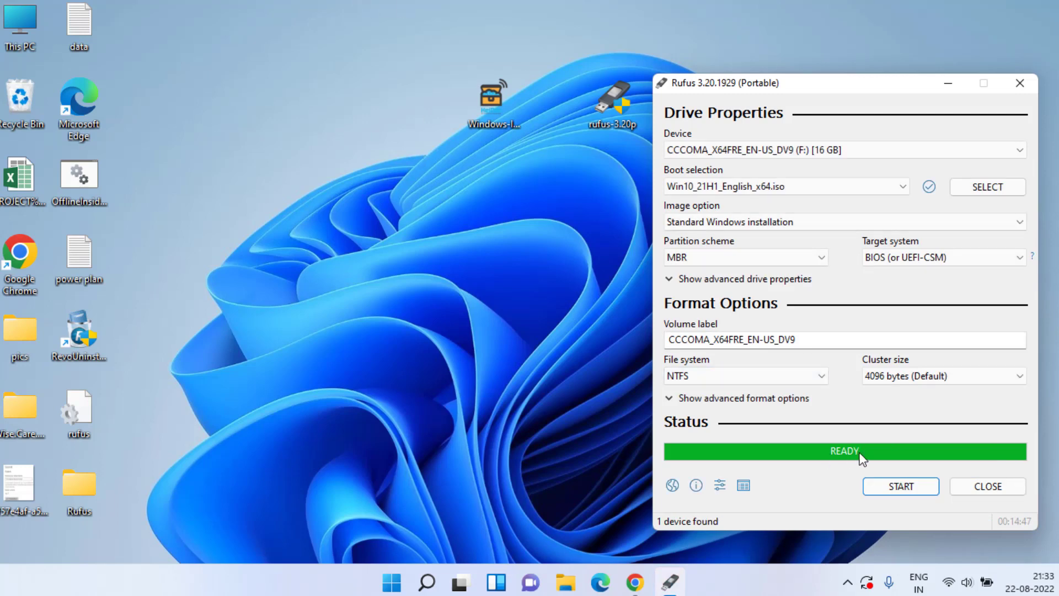
Close Rufus once the write finishes, ready to boot the PC from the USB drive
{"action": "left_click", "coordinate": [986, 489]}
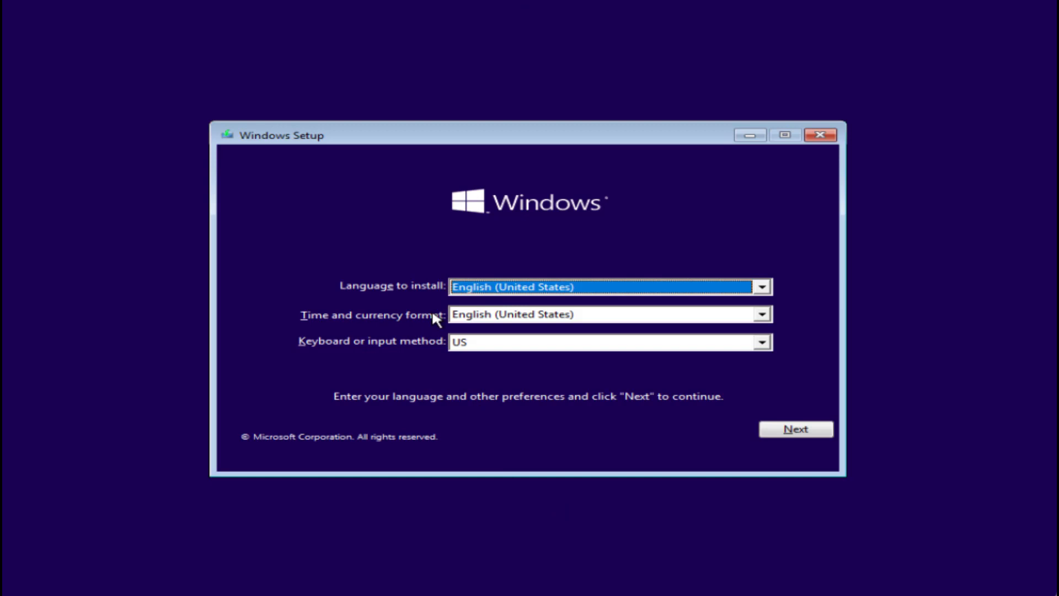
Start Setup with default language settings, skip the product key, choose Windows 10 Pro, and accept the license
{"action": "left_click", "coordinate": [820, 432]}
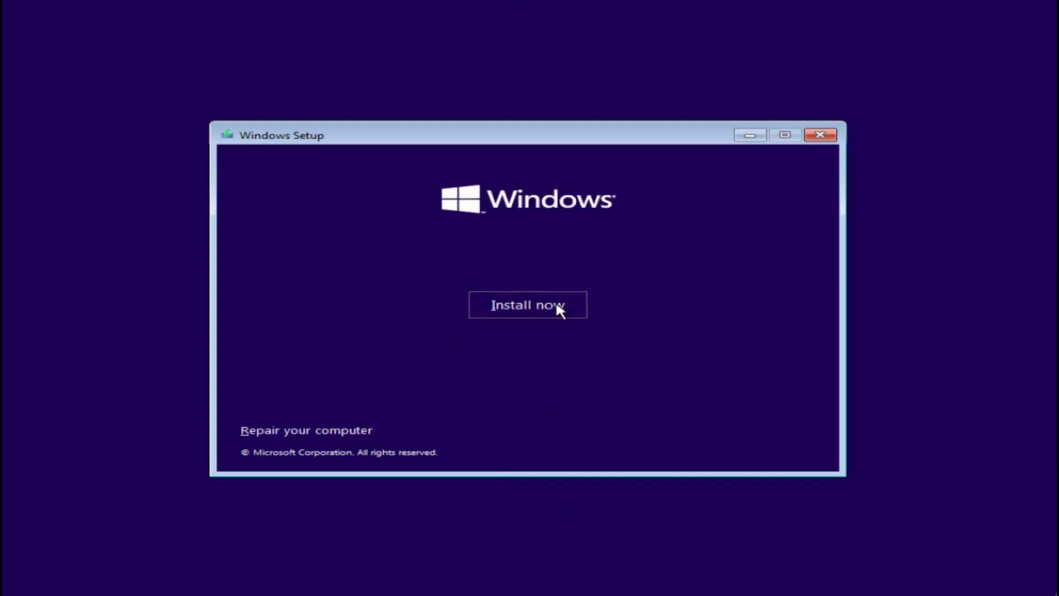
{"action": "left_click", "coordinate": [525, 302]}
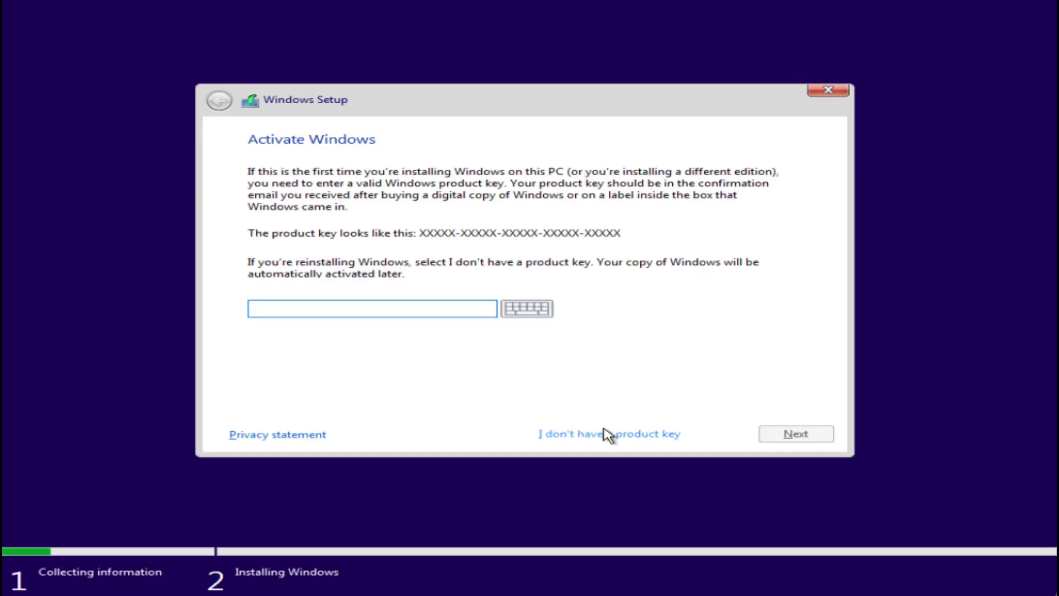
{"action": "left_click", "coordinate": [624, 433]}
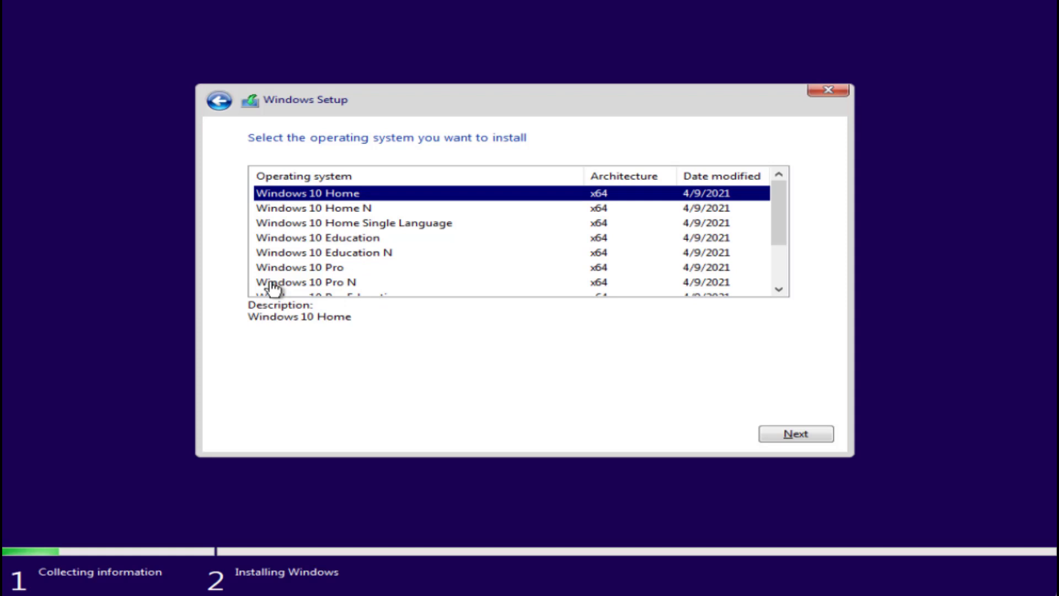
{"action": "left_click", "coordinate": [295, 269]}
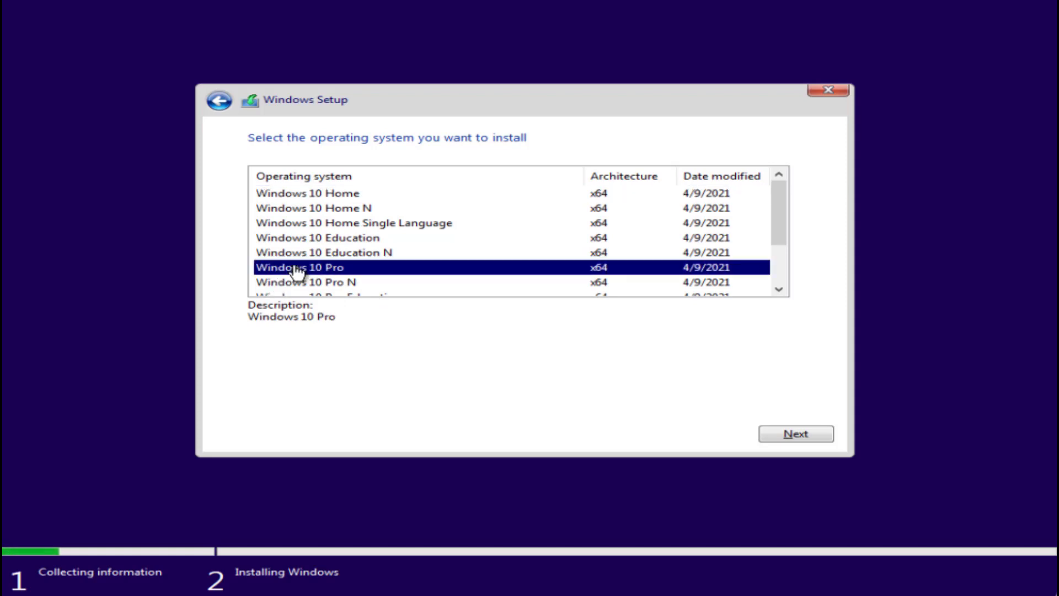
{"action": "left_click", "coordinate": [811, 437]}
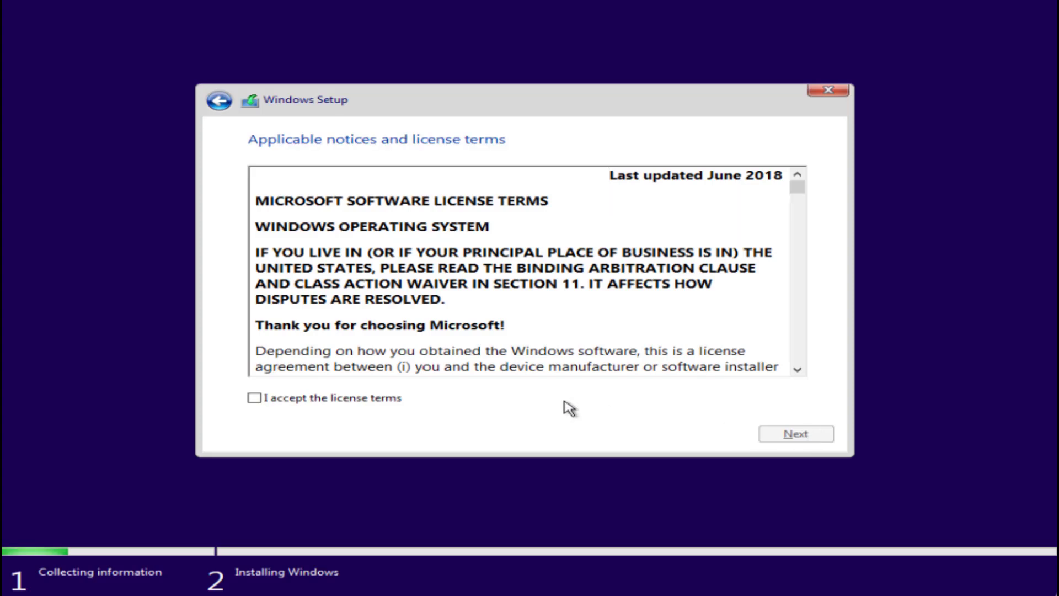
{"action": "left_click", "coordinate": [370, 403]}
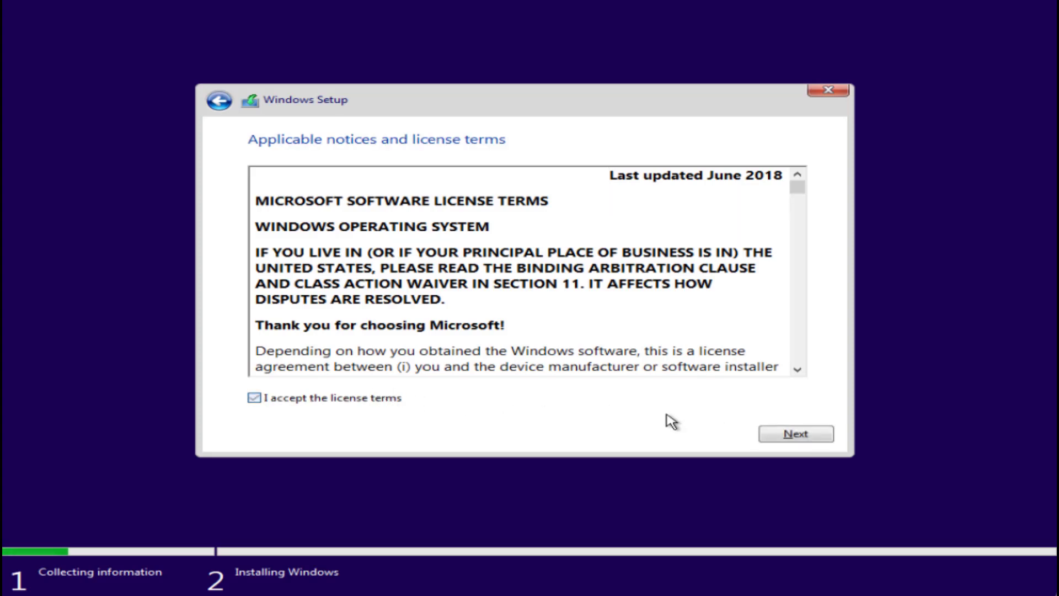
{"action": "left_click", "coordinate": [830, 435]}
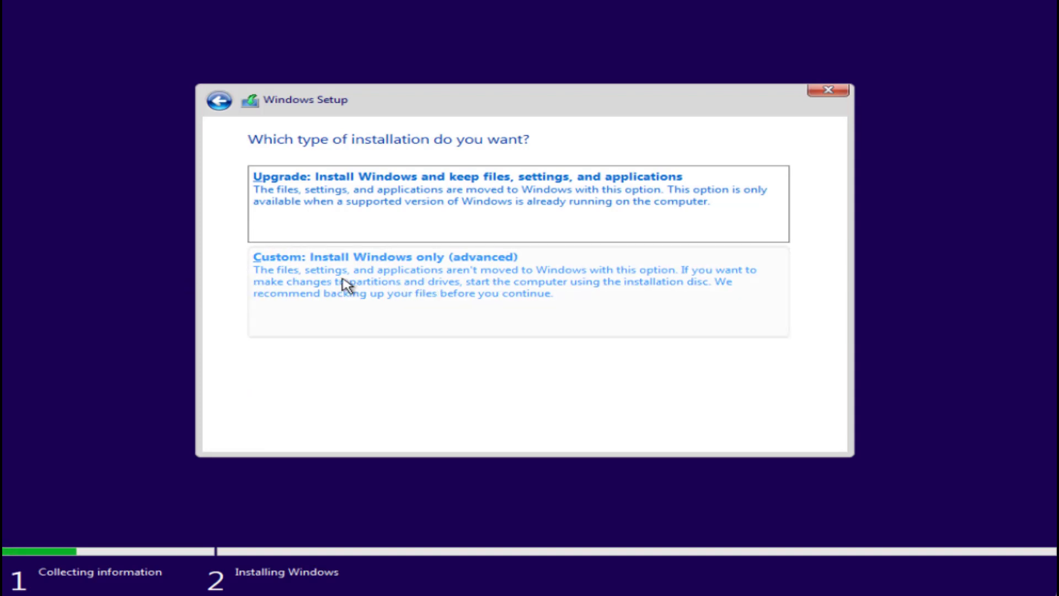
Choose Custom install, create a 51200 MB partition on Drive 0, and install onto Partition 2
{"action": "left_click", "coordinate": [393, 288]}
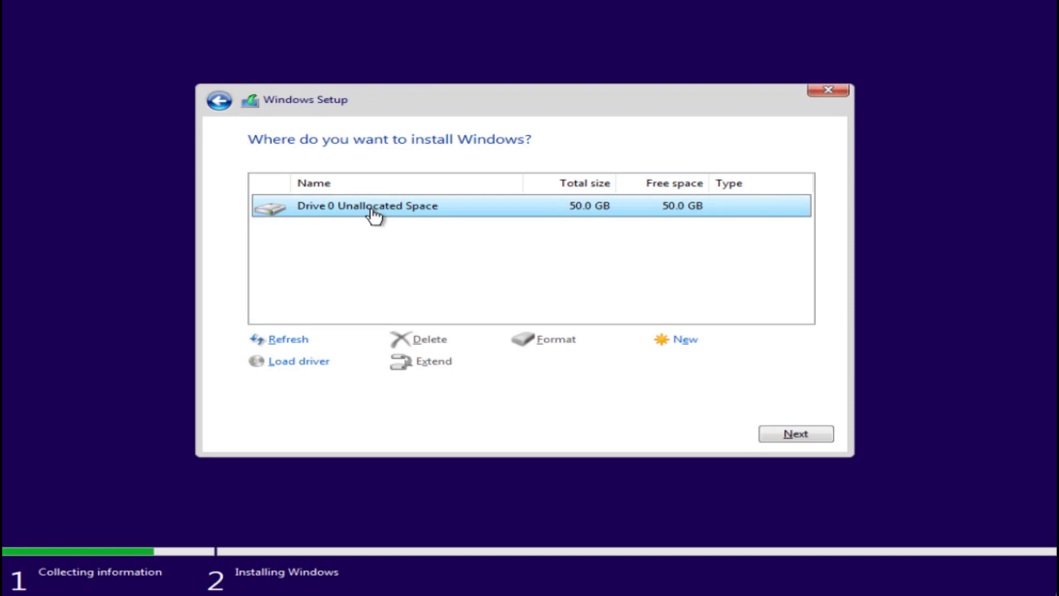
{"action": "left_click", "coordinate": [681, 341]}
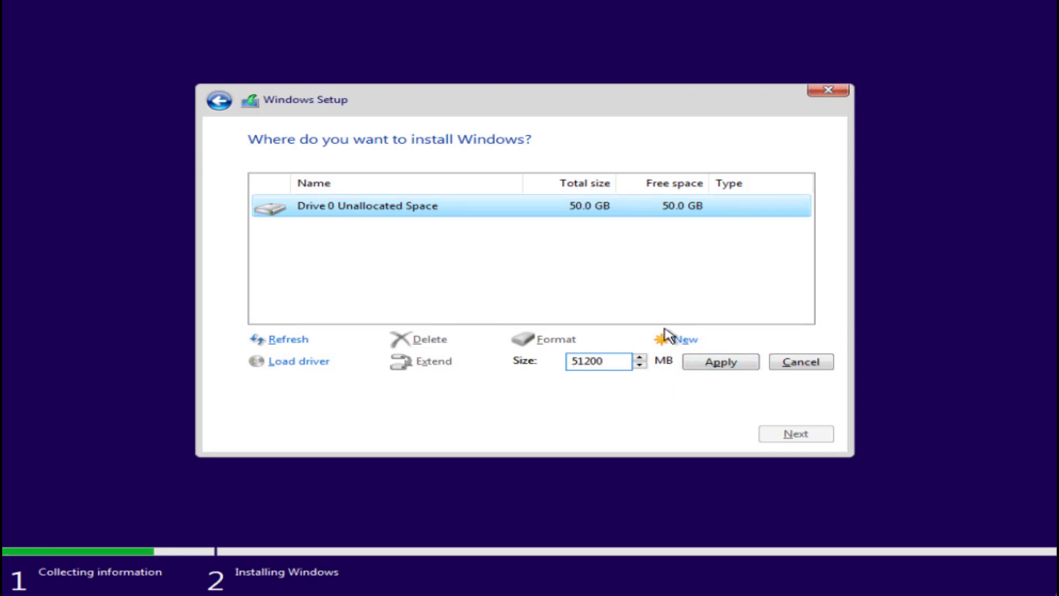
{"action": "left_click", "coordinate": [721, 364]}
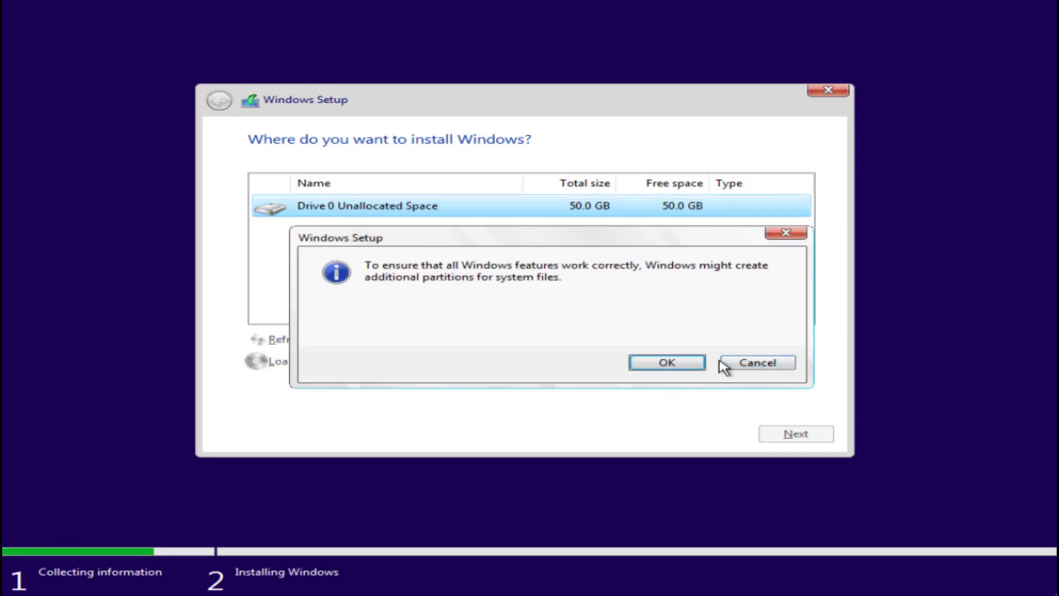
{"action": "left_click", "coordinate": [667, 364]}
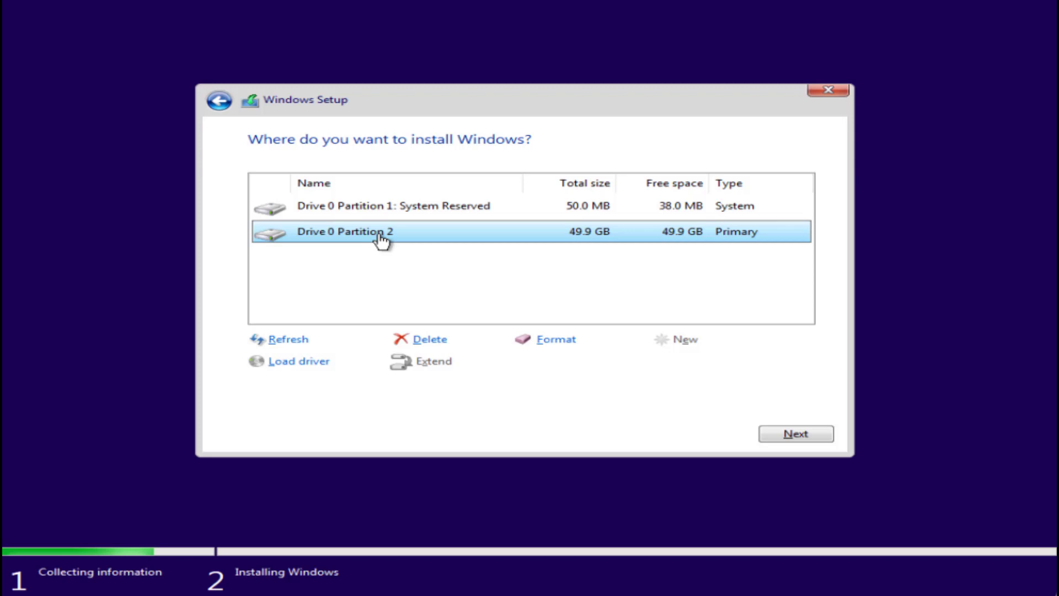
{"action": "left_click", "coordinate": [803, 436]}
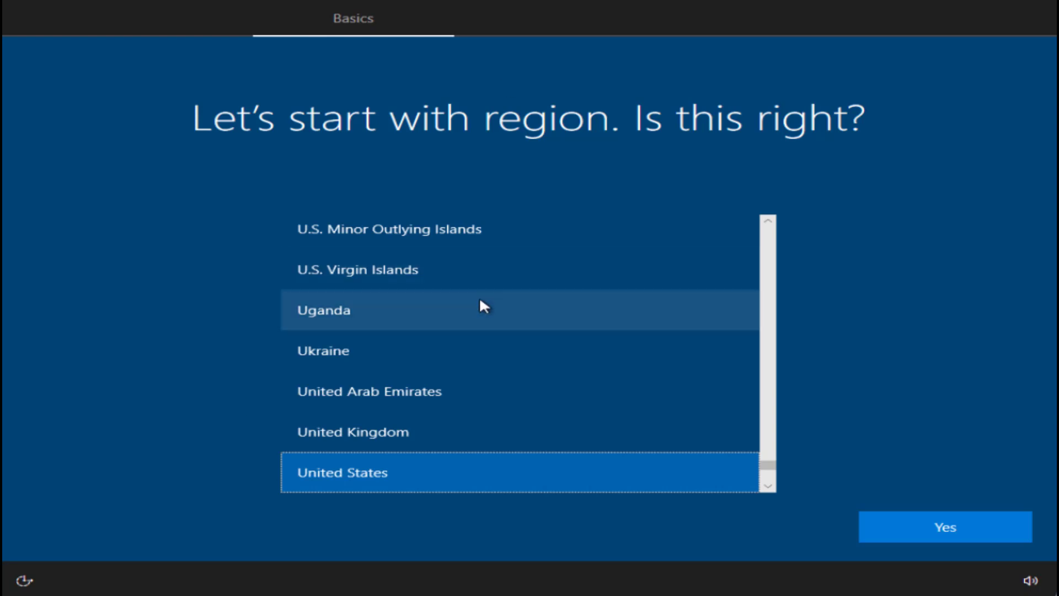
Confirm United States as the region, choose the English (India) keyboard, and skip a second layout
{"action": "left_click", "coordinate": [961, 531]}
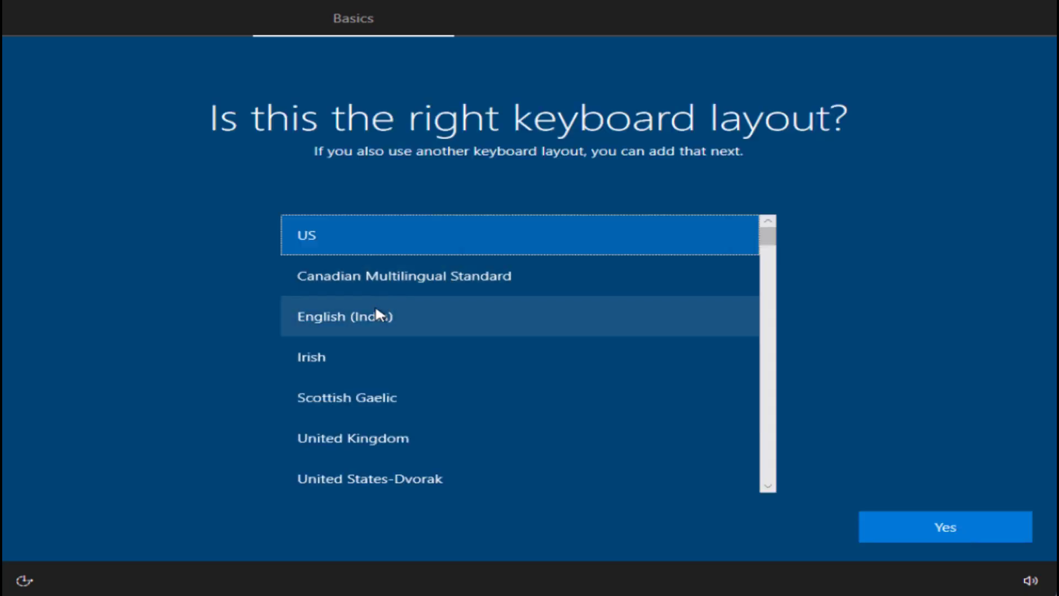
{"action": "left_click", "coordinate": [375, 313]}
{"action": "left_click", "coordinate": [928, 533]}
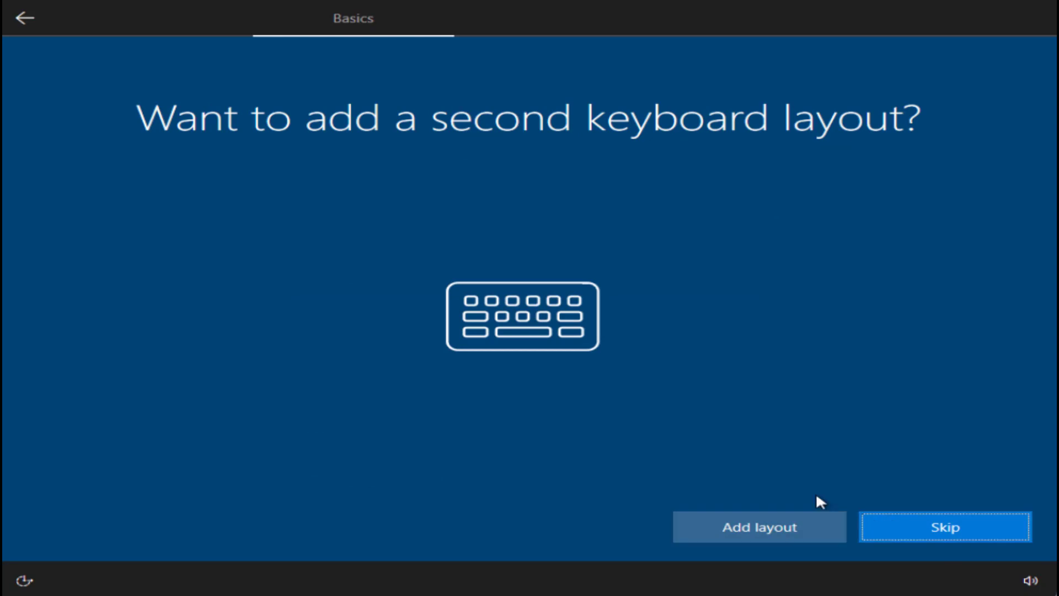
{"action": "left_click", "coordinate": [930, 530]}
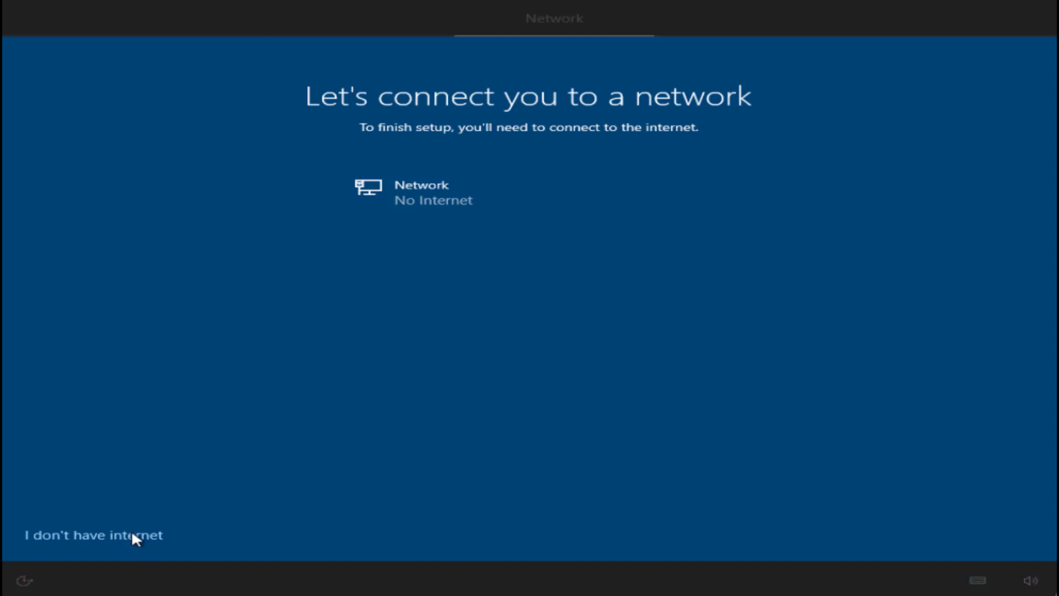
Choose 'I don't have internet' and skip the 'Something went wrong' network error
{"action": "left_click", "coordinate": [105, 539]}
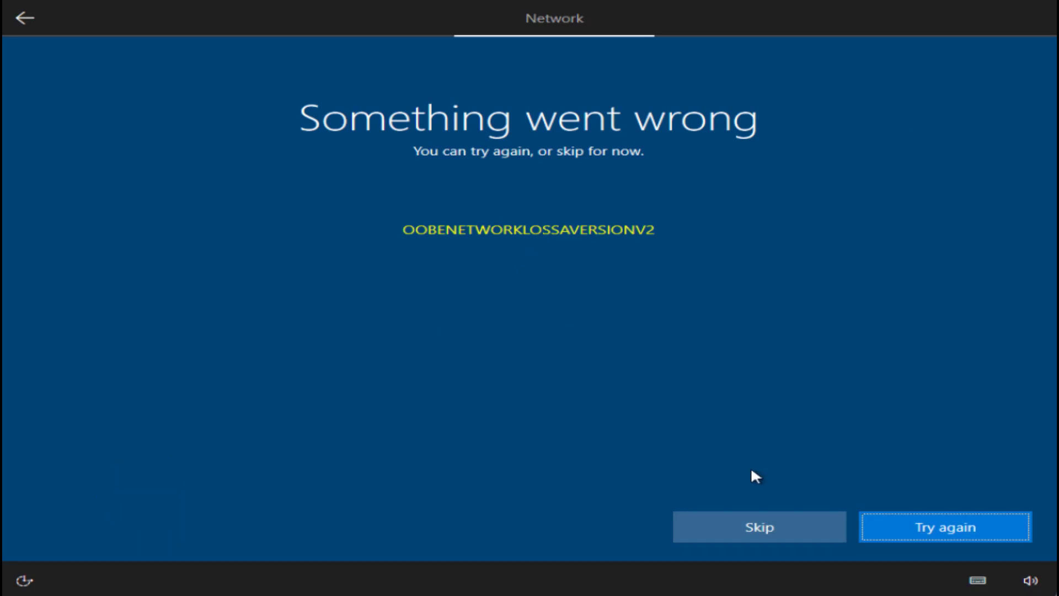
{"action": "left_click", "coordinate": [751, 530]}
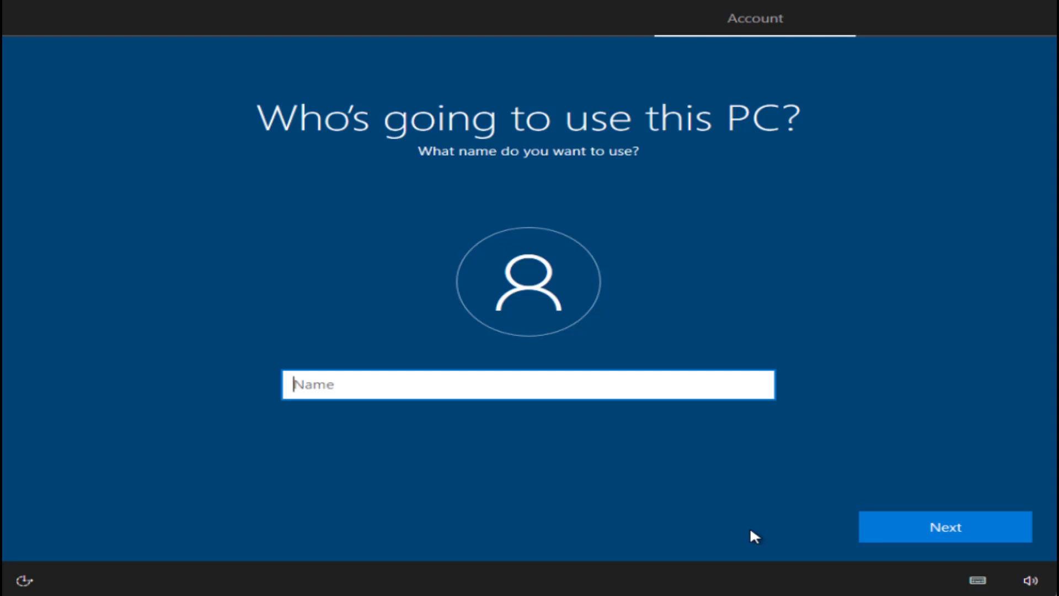
Enter the local account's user name and continue without setting a password
{"action": "type", "text": "lotusgeek"}
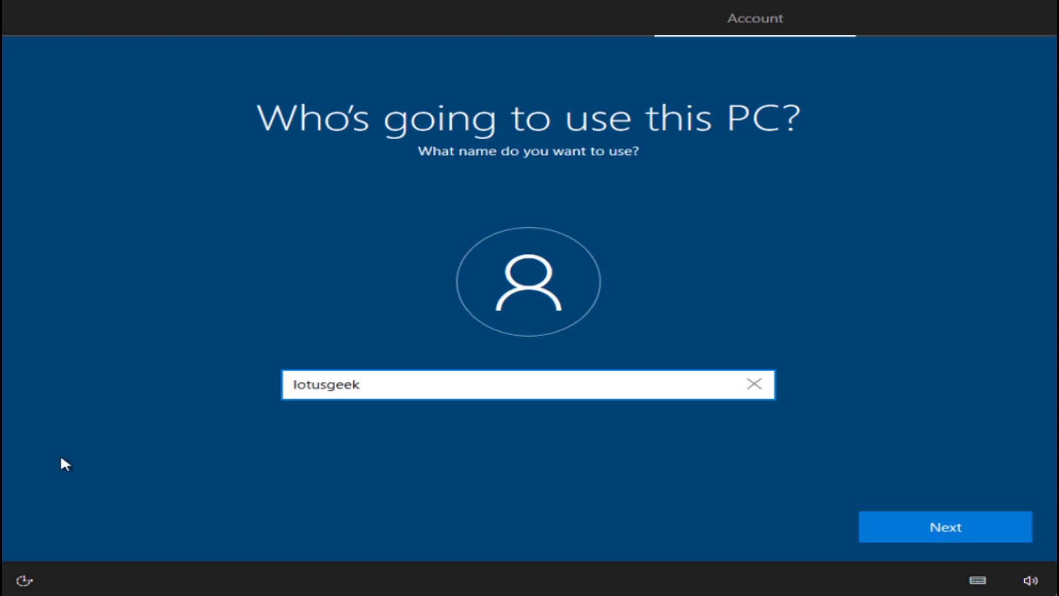
{"action": "left_click", "coordinate": [919, 523]}
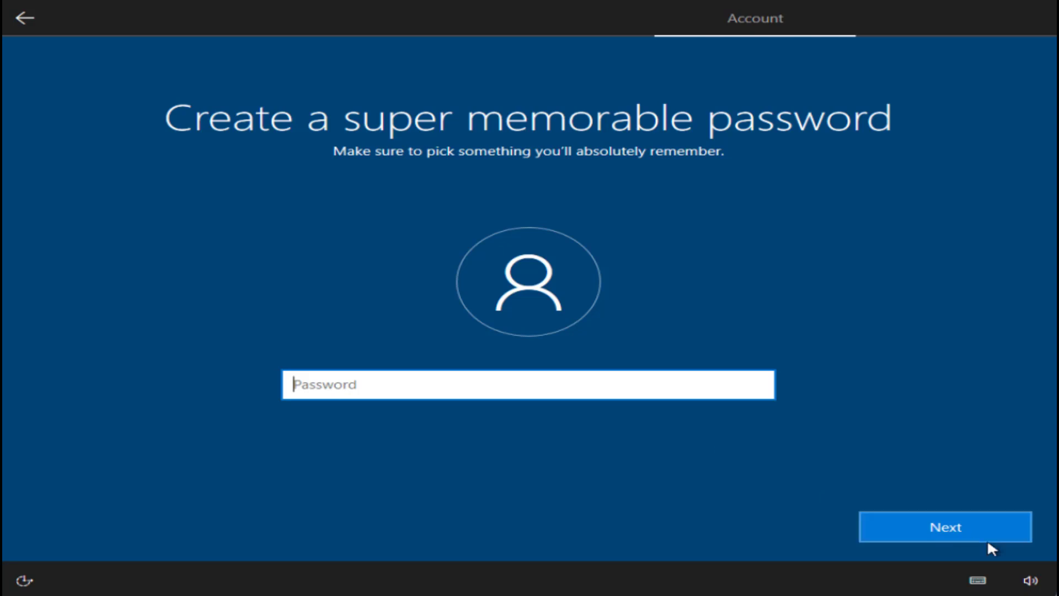
{"action": "left_click", "coordinate": [928, 537]}
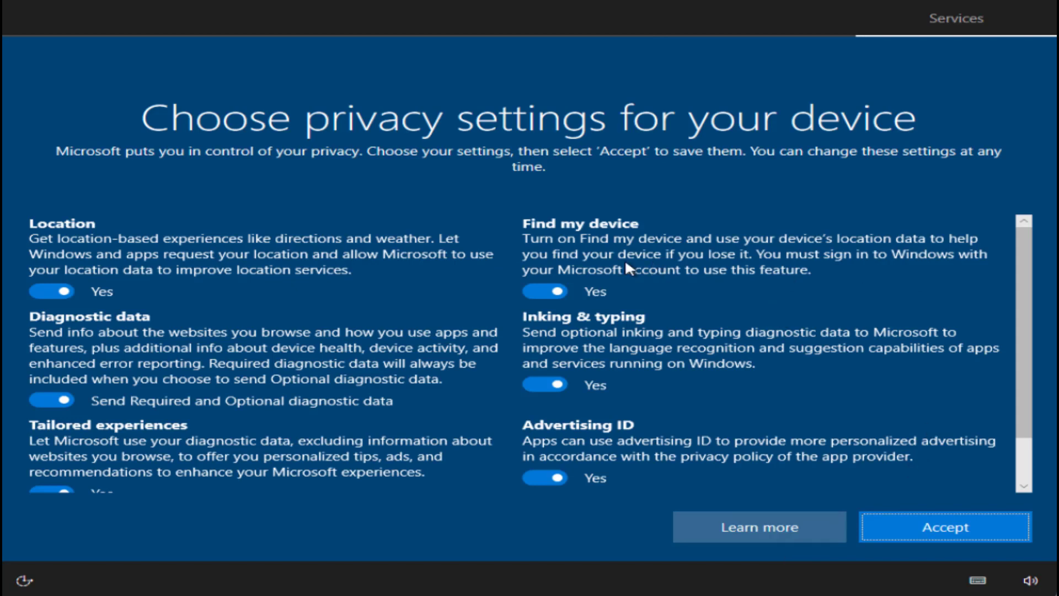
Turn off Find my device, location, optional diagnostics and tailored experiences, accept, and decline Cortana
{"action": "left_click", "coordinate": [543, 291]}
{"action": "left_click", "coordinate": [56, 291]}
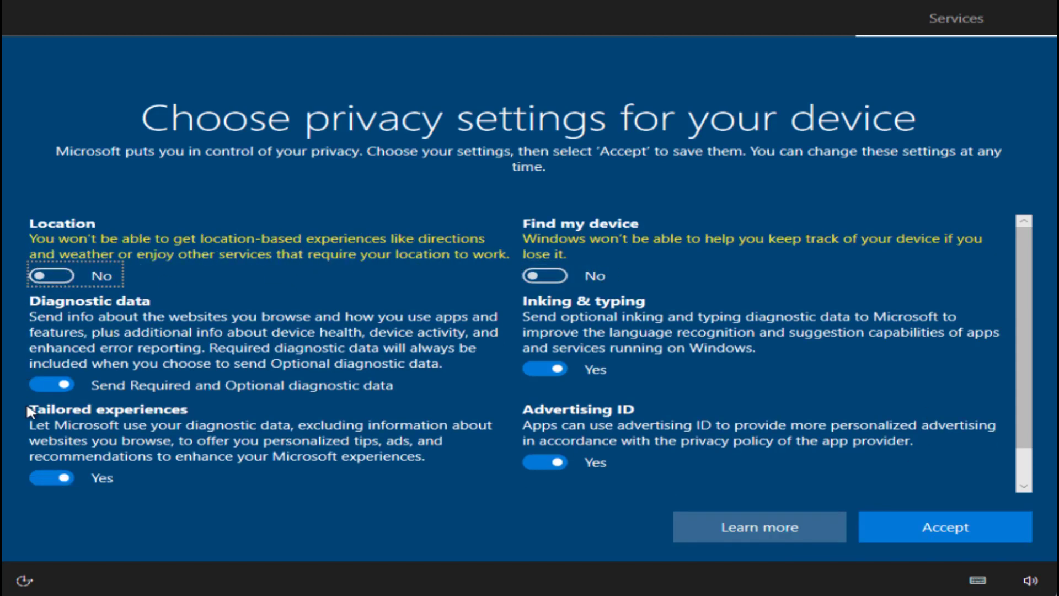
{"action": "left_click", "coordinate": [51, 385]}
{"action": "left_click", "coordinate": [51, 462]}
{"action": "left_click", "coordinate": [938, 527]}
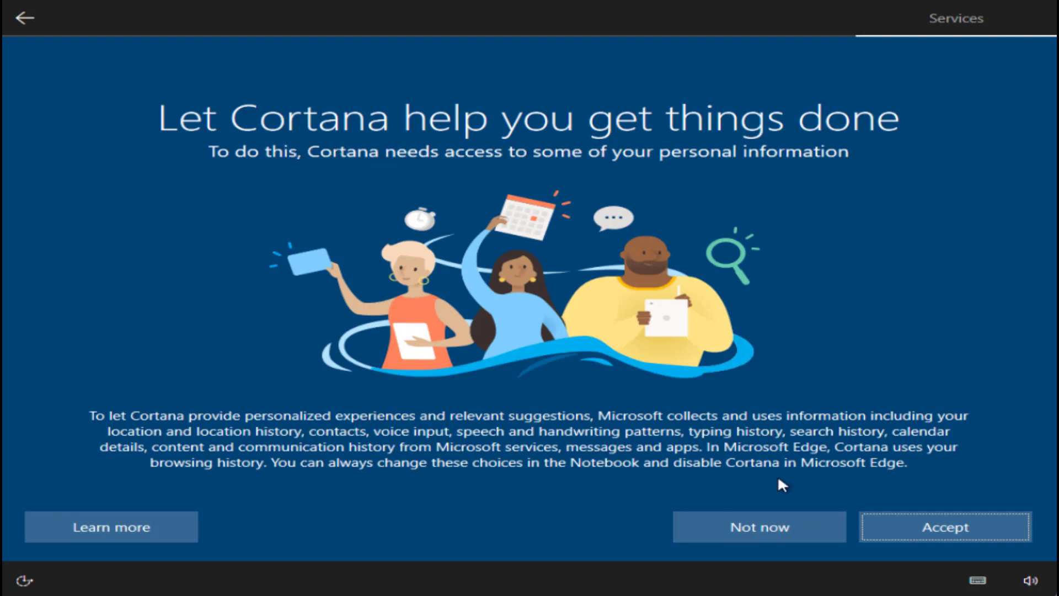
{"action": "left_click", "coordinate": [802, 532]}
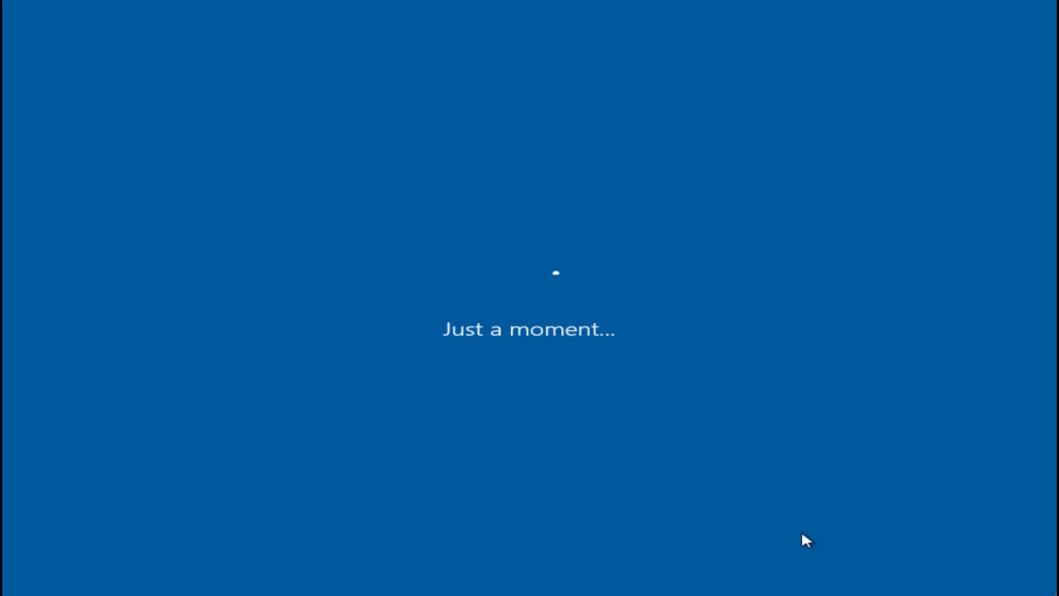